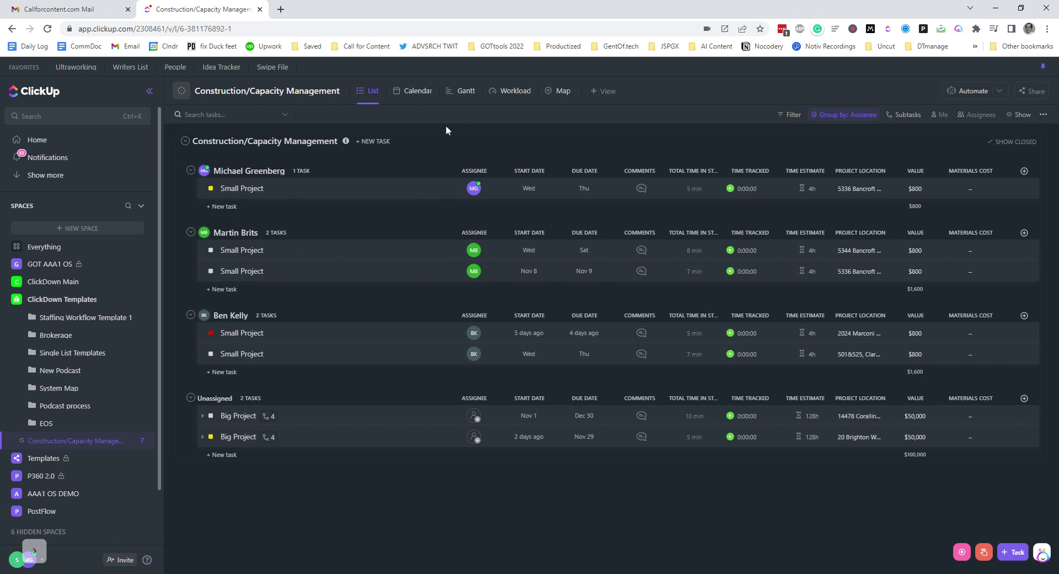
# Step: Group the Capacity Management tasks by Status and save that grouping to the view
pyautogui.click(840, 114)
pyautogui.click(819, 158)
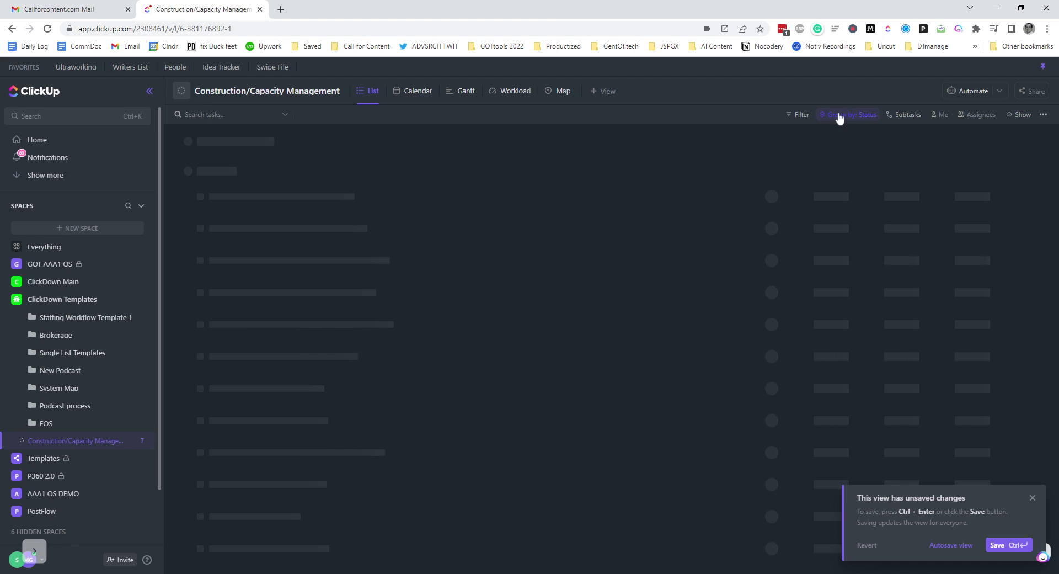
pyautogui.hotkey('ctrl', 'Return')
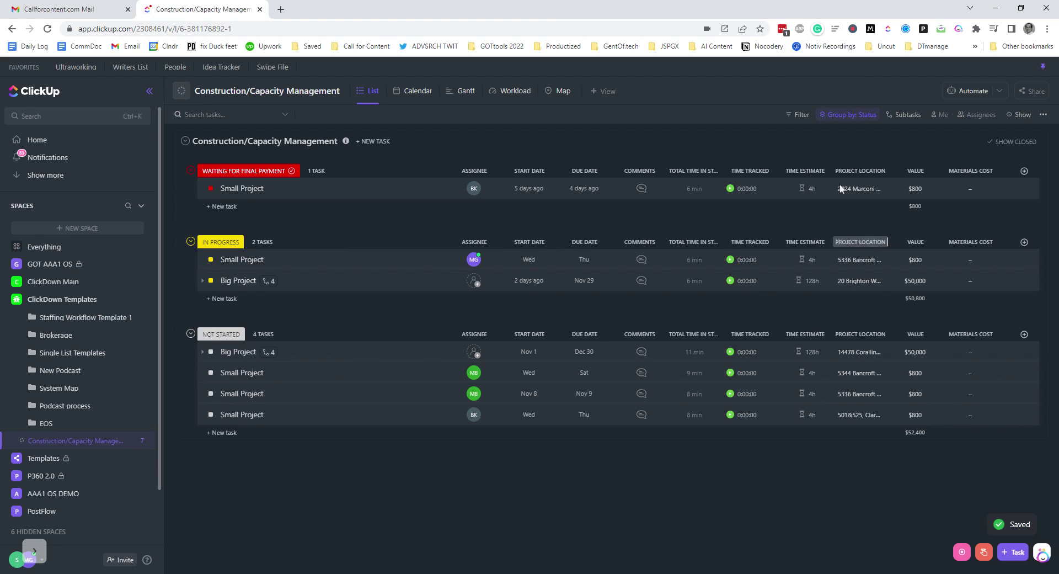
pyautogui.click(835, 115)
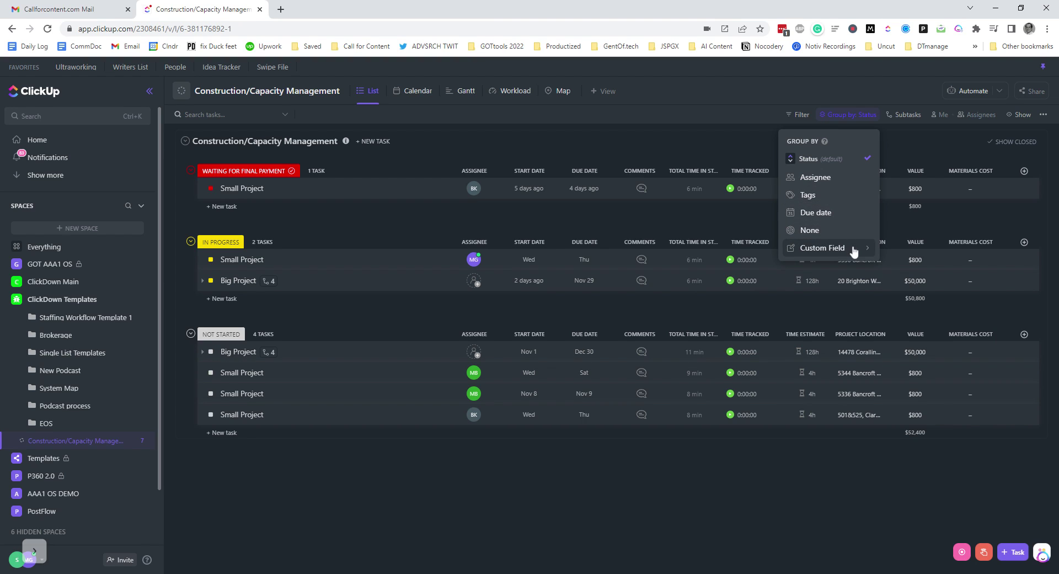
pyautogui.moveTo(853, 250)
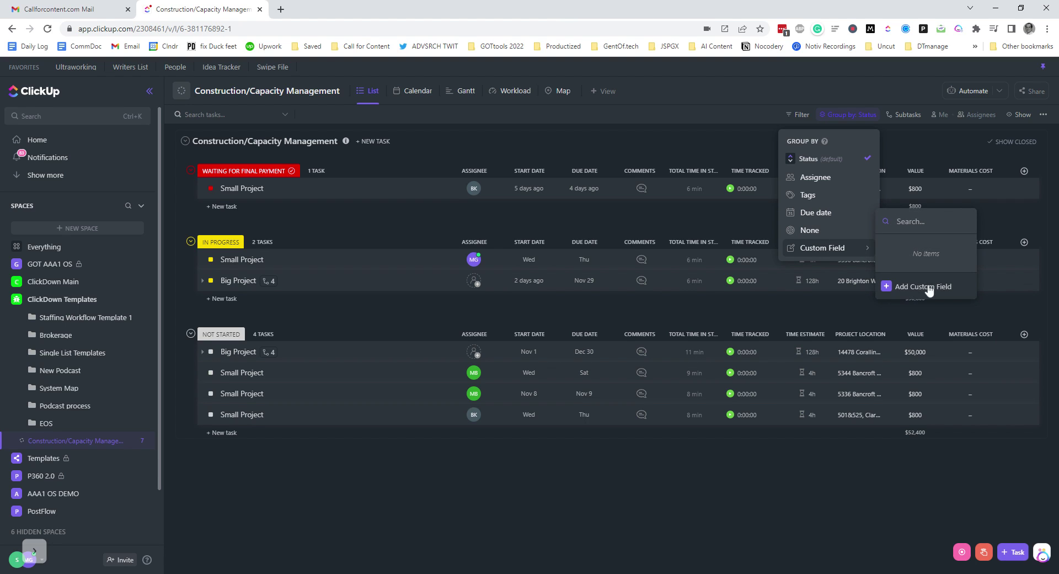
pyautogui.click(710, 222)
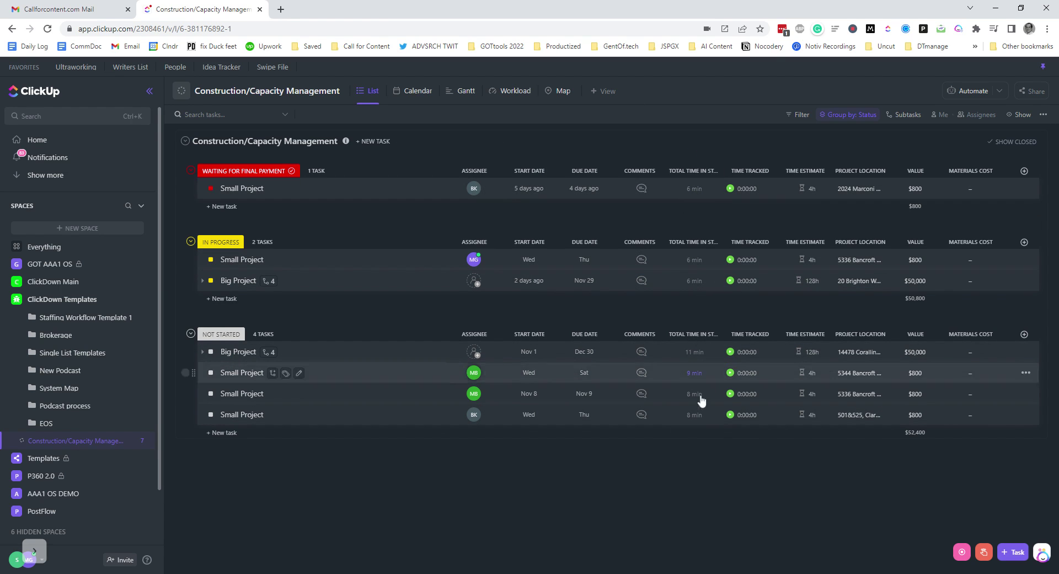
pyautogui.click(749, 189)
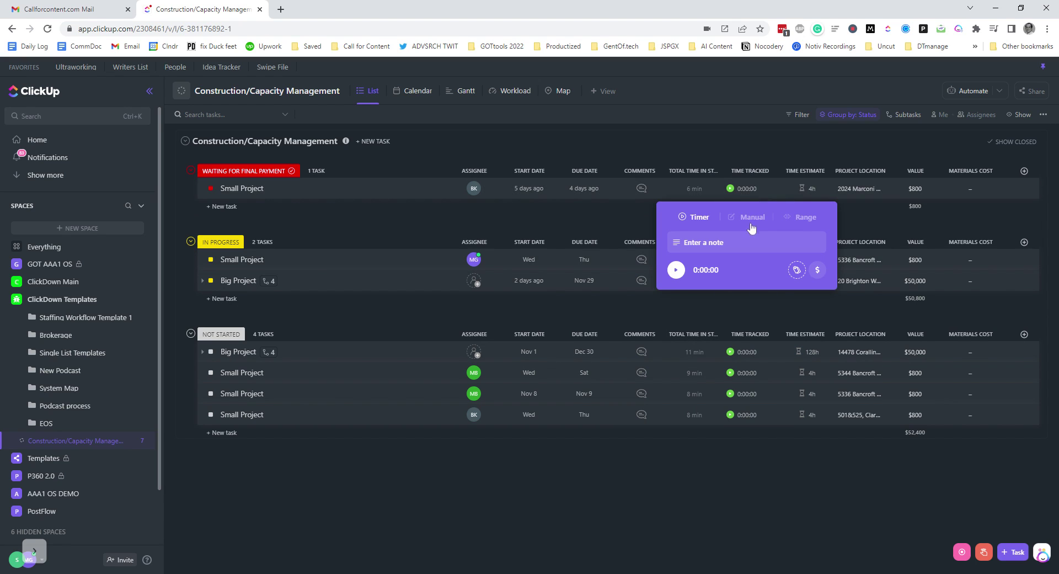
pyautogui.click(751, 221)
pyautogui.click(875, 232)
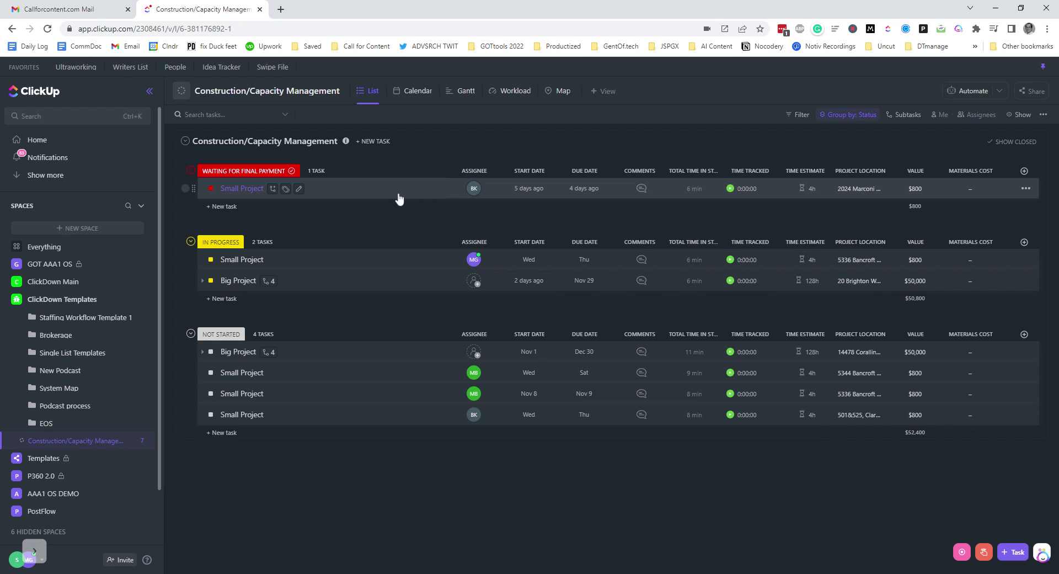
pyautogui.click(269, 280)
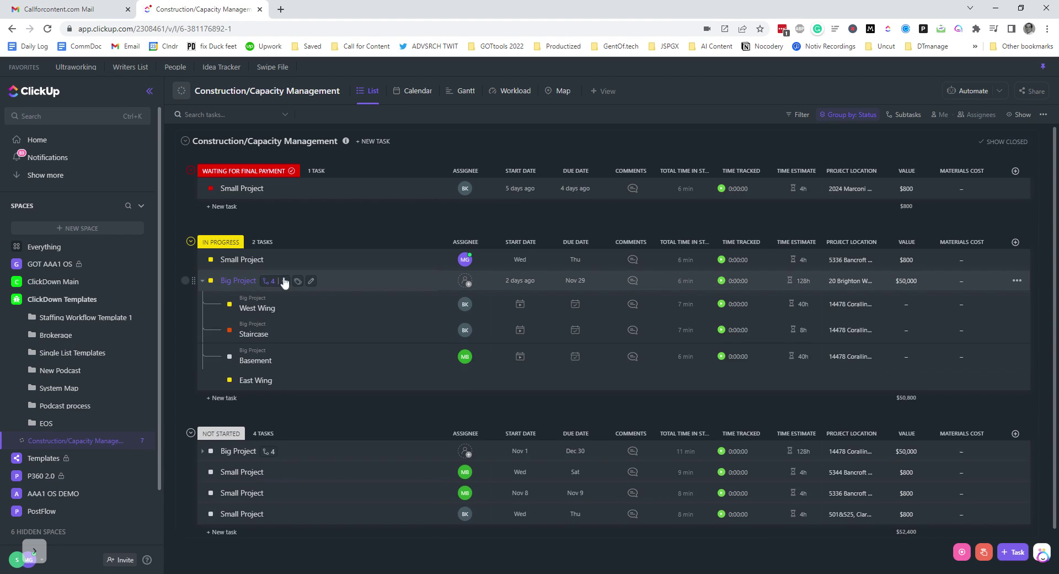
pyautogui.scroll(-1, 292, 273)
pyautogui.scroll(-1, 298, 264)
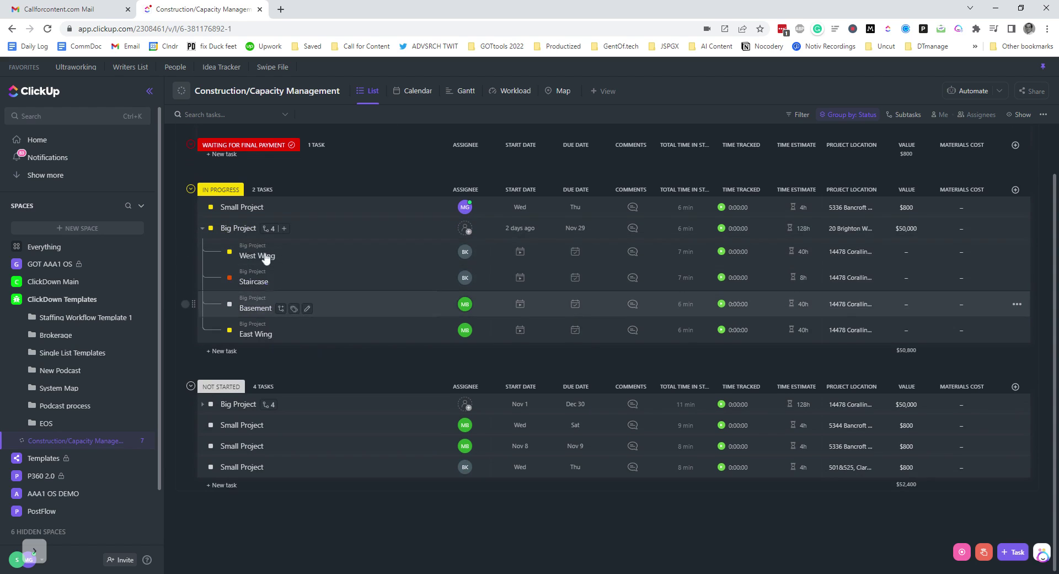
pyautogui.scroll(2, 266, 259)
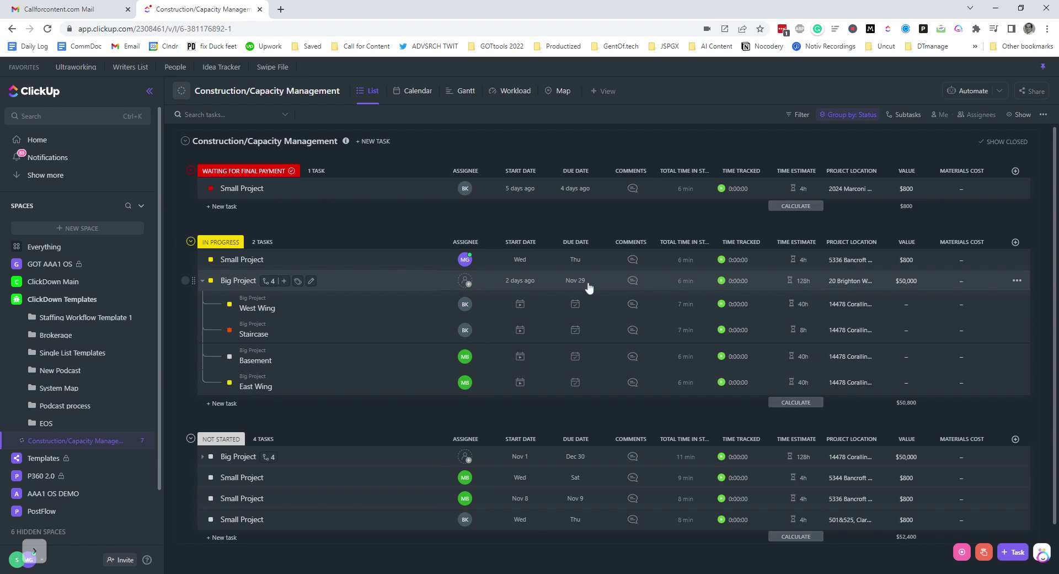
pyautogui.click(270, 281)
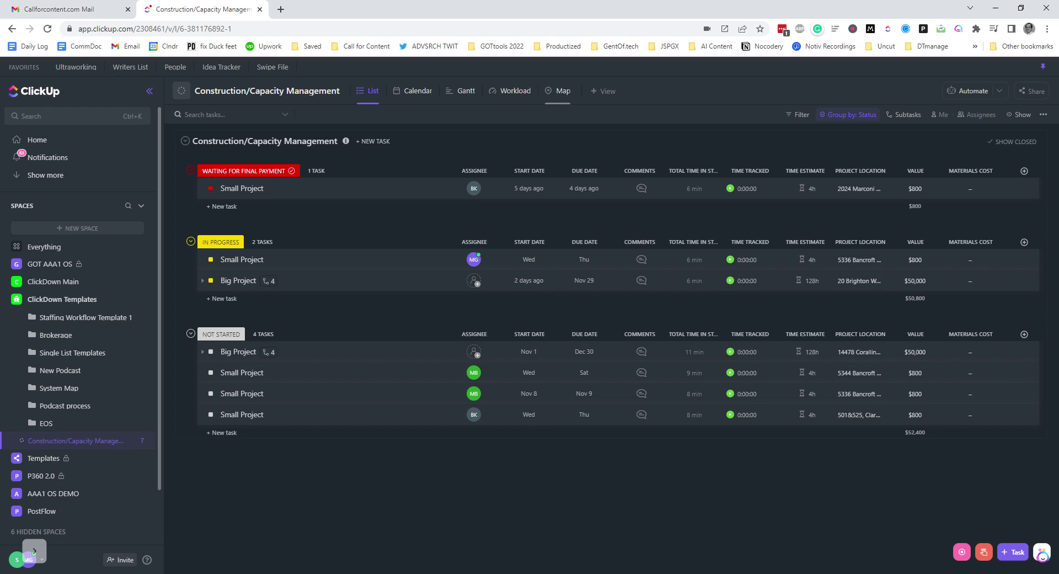
# Step: Open the Map view and pan across the St. Louis project pins to preview task cards
pyautogui.click(563, 95)
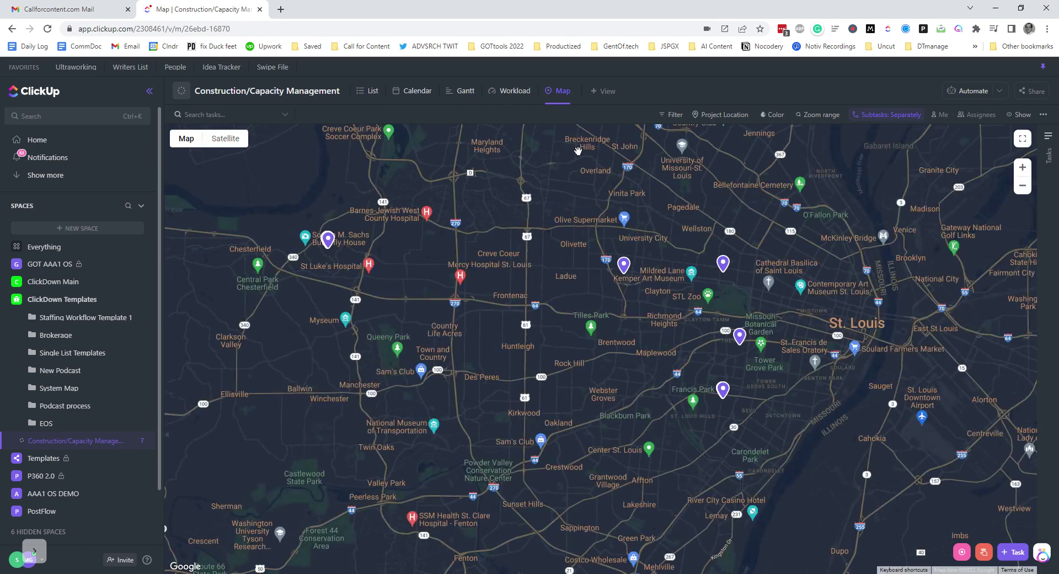
pyautogui.moveTo(644, 205); pyautogui.dragTo(640, 195)
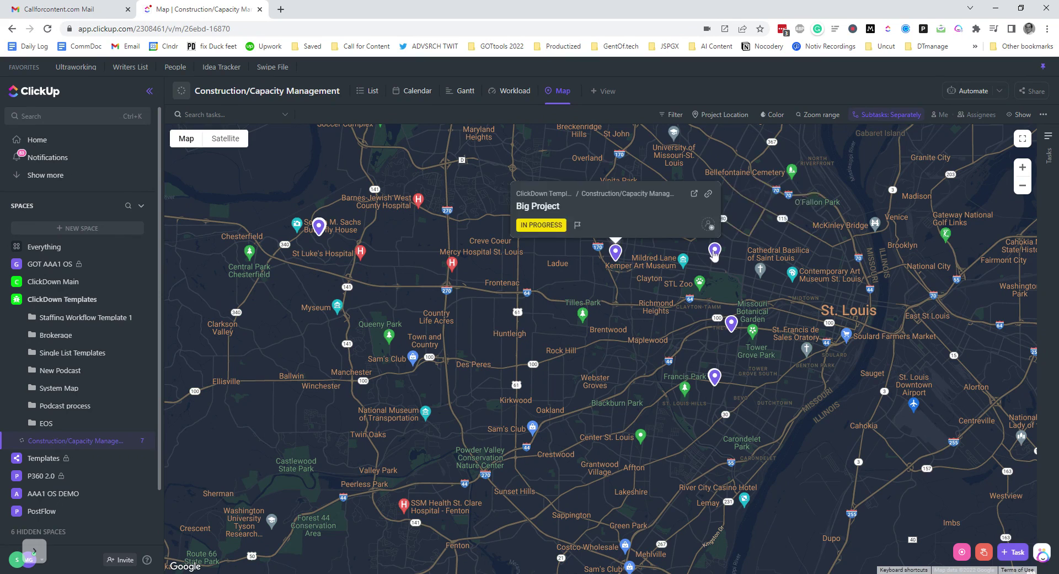
pyautogui.moveTo(735, 342)
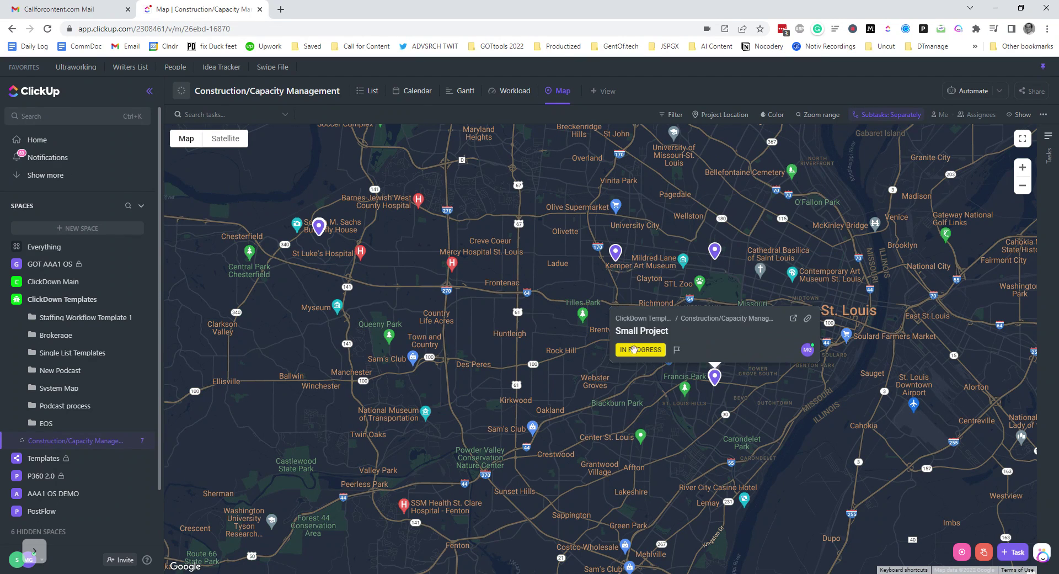
pyautogui.moveTo(319, 237)
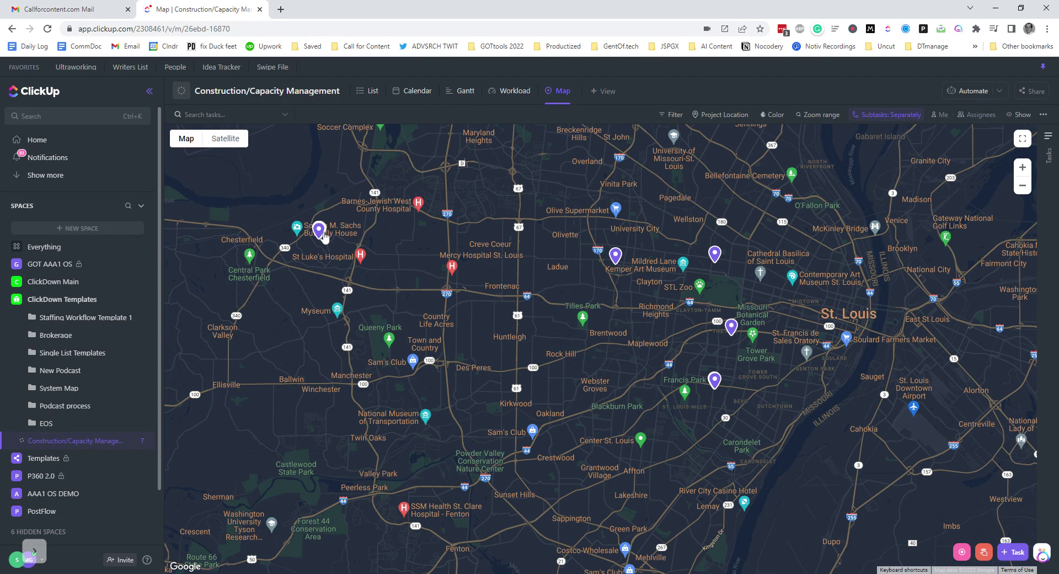
# Step: Open the Calendar view and move it to November 2022
pyautogui.click(418, 95)
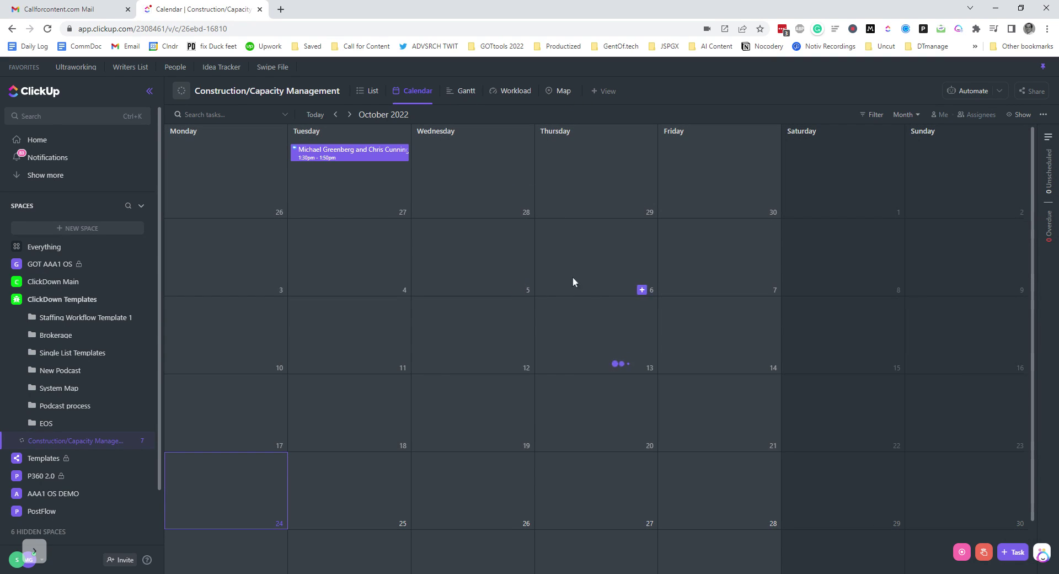
pyautogui.click(351, 115)
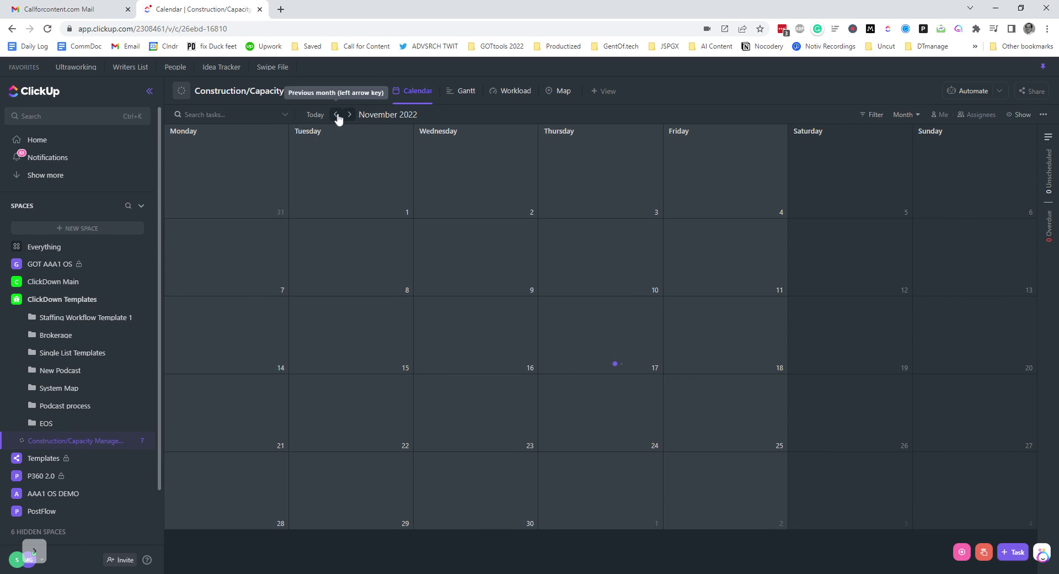
pyautogui.click(336, 115)
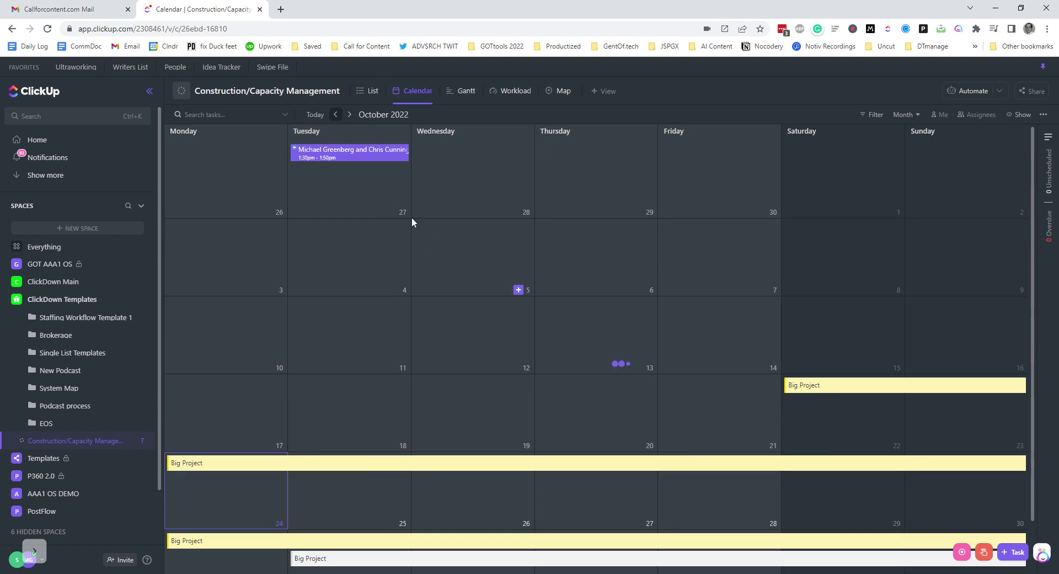
pyautogui.click(349, 115)
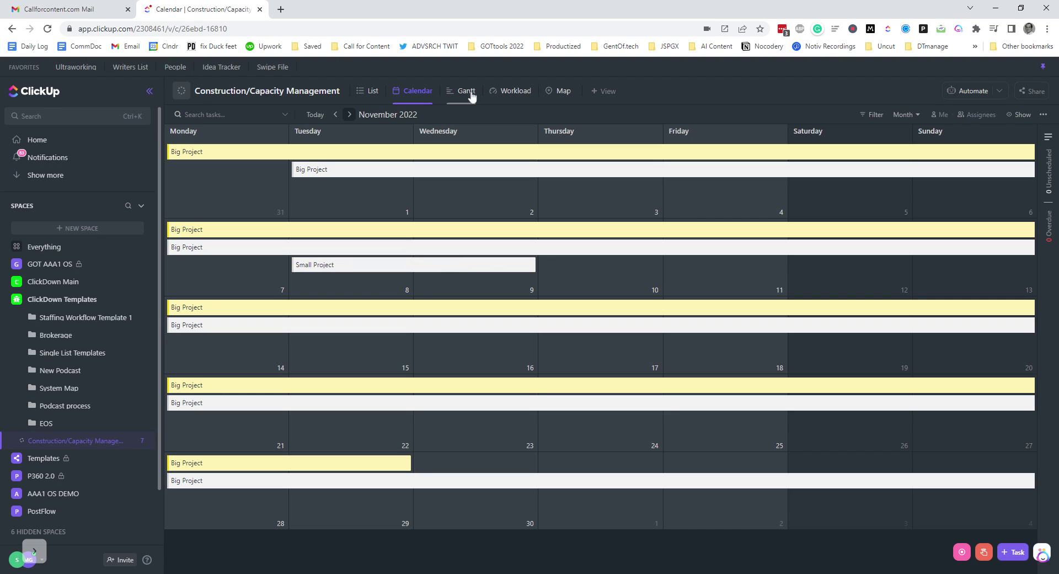
# Step: Switch the calendar to a one-week layout and save it
pyautogui.click(916, 114)
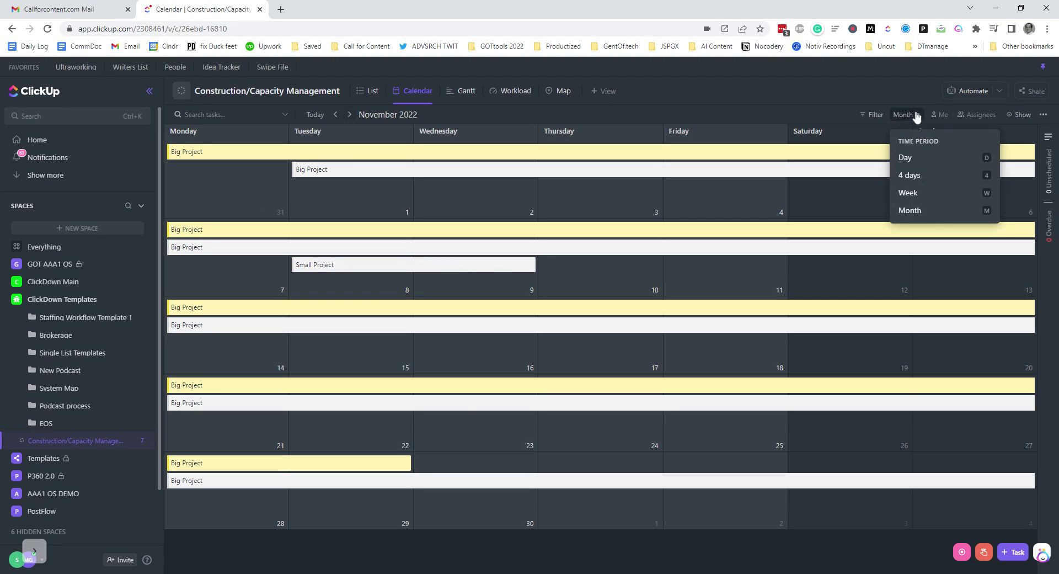
pyautogui.press('4')
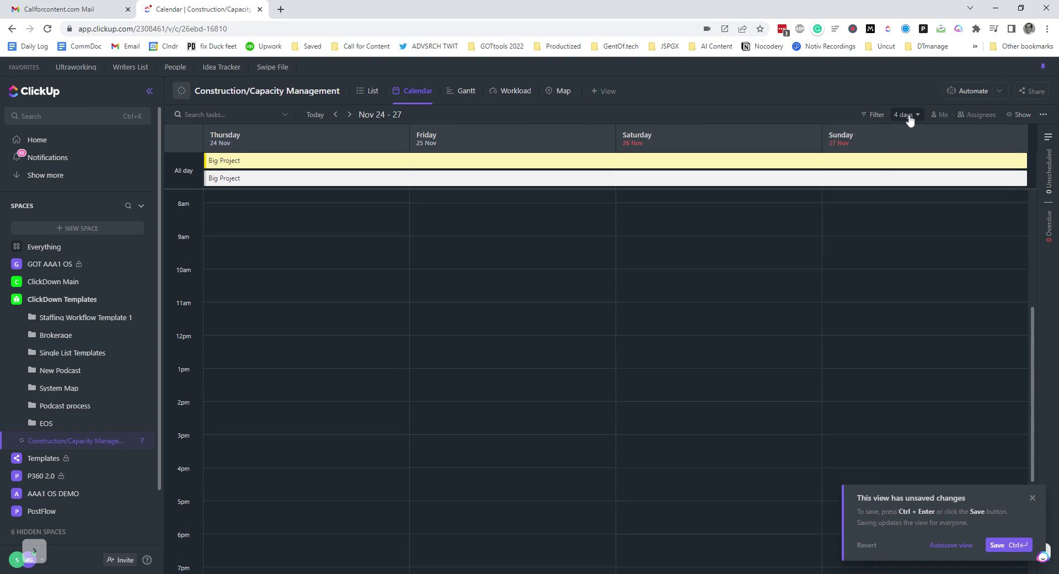
pyautogui.click(905, 114)
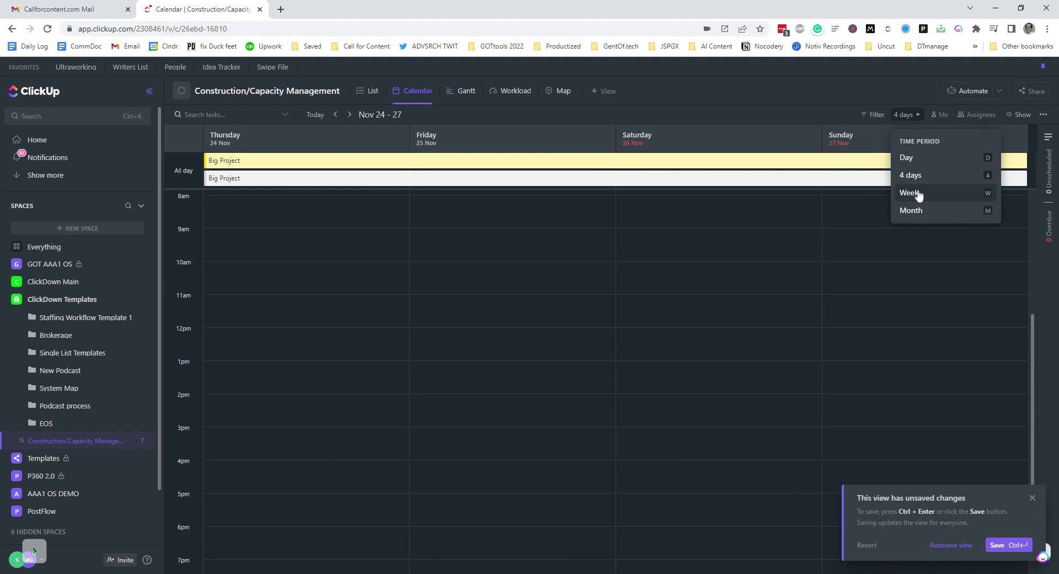
pyautogui.click(917, 193)
pyautogui.click(1013, 546)
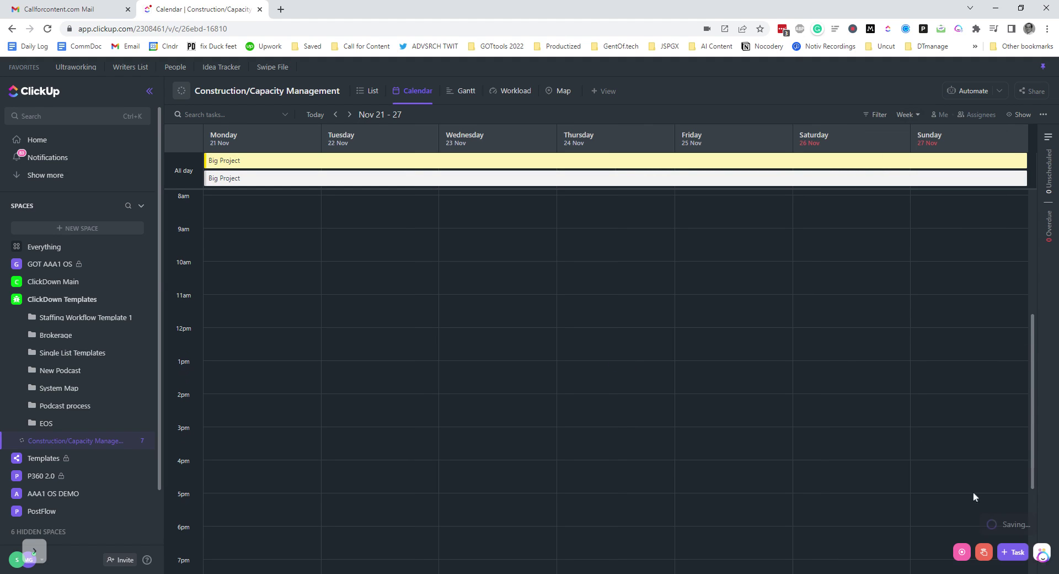
# Step: Open the Gantt chart and scroll the timeline back to mid-October
pyautogui.click(455, 94)
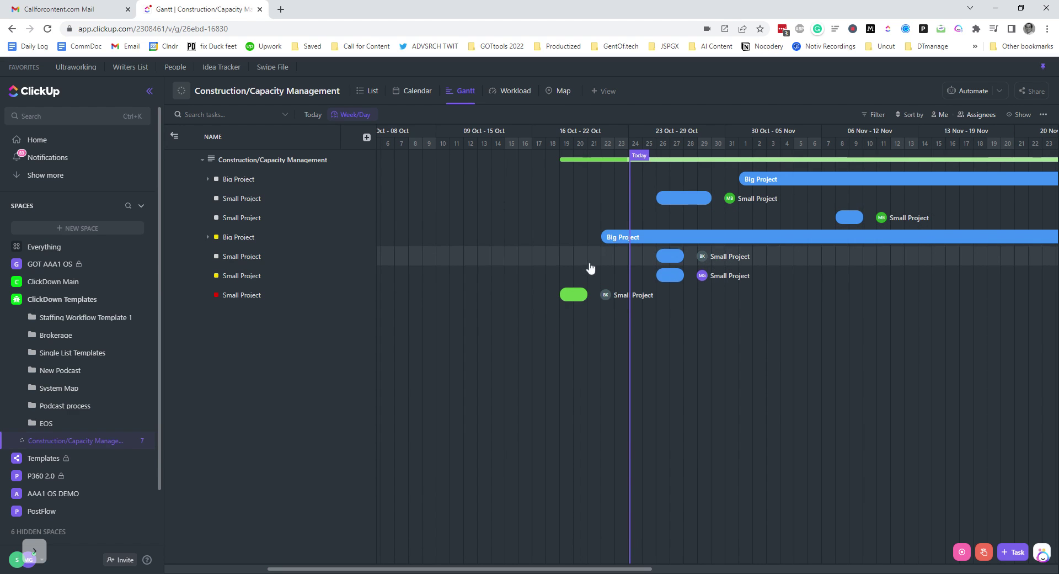
pyautogui.moveTo(858, 329); pyautogui.dragTo(925, 345)
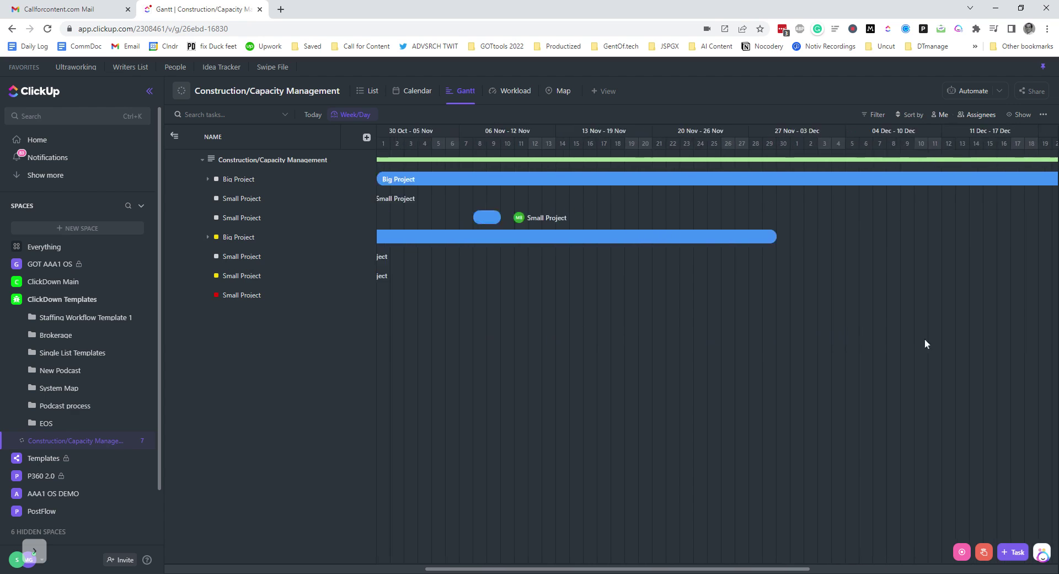
pyautogui.moveTo(660, 346); pyautogui.dragTo(755, 327)
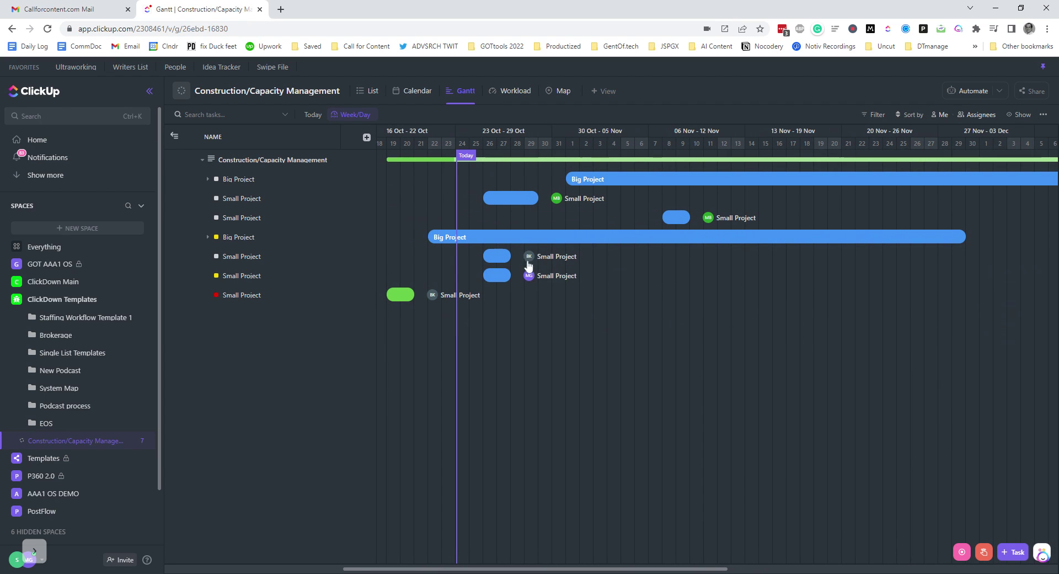
pyautogui.moveTo(532, 346); pyautogui.dragTo(553, 343)
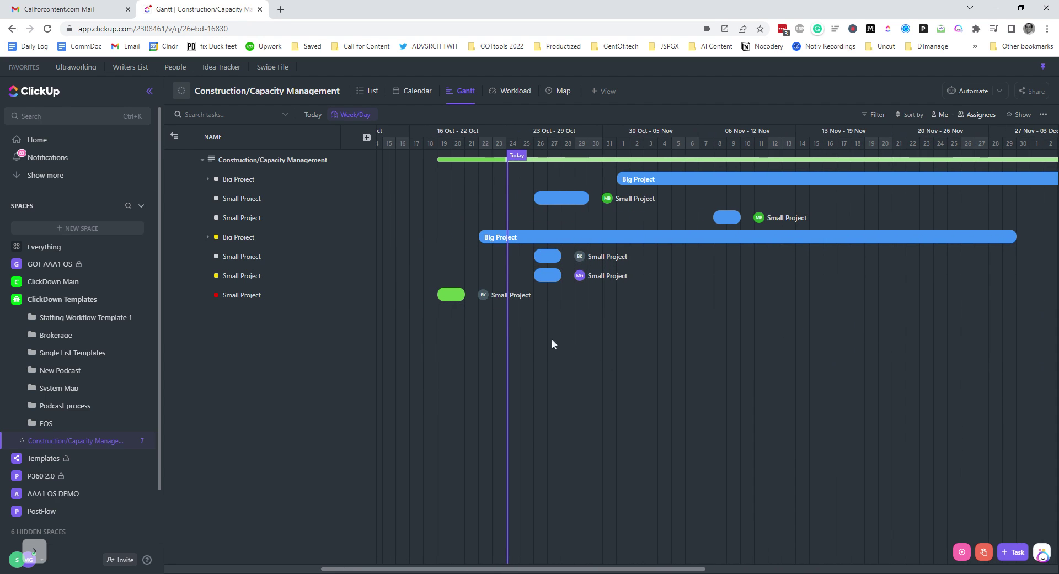
# Step: Expand the second Big Project's subtasks, save the layout, and go to Workload
pyautogui.click(208, 179)
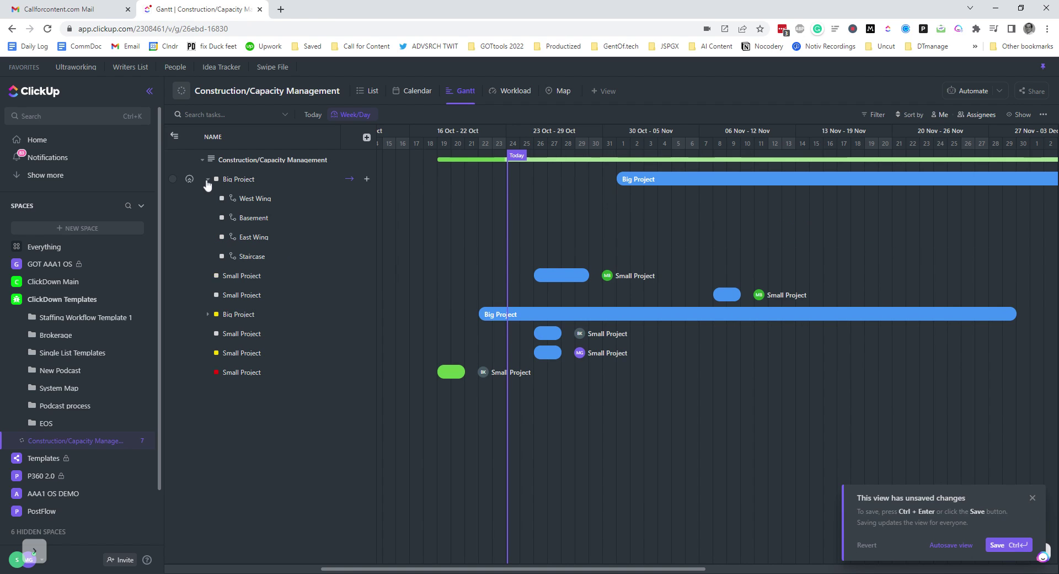
pyautogui.click(207, 180)
pyautogui.click(207, 237)
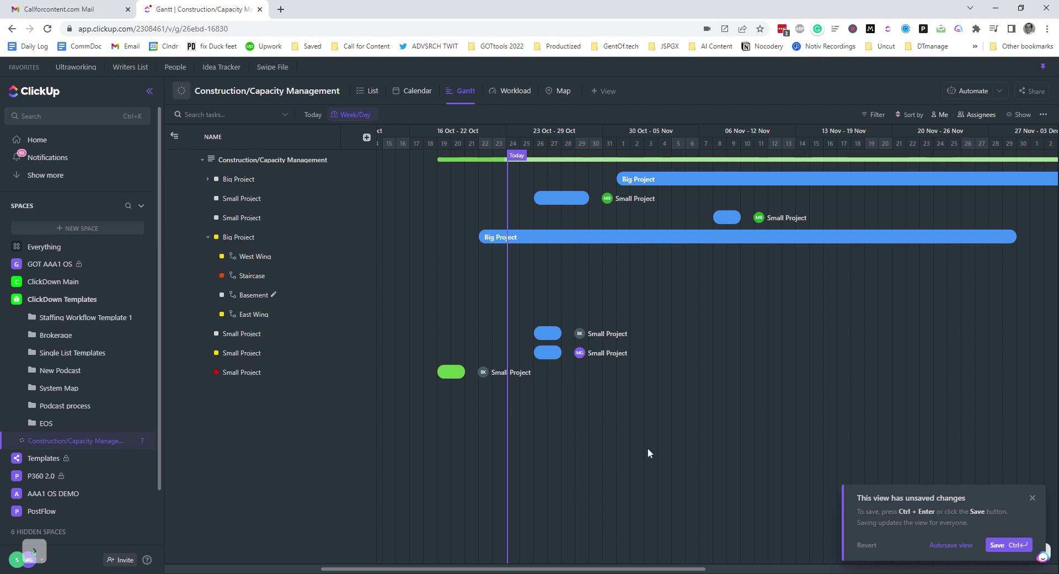
pyautogui.click(1030, 546)
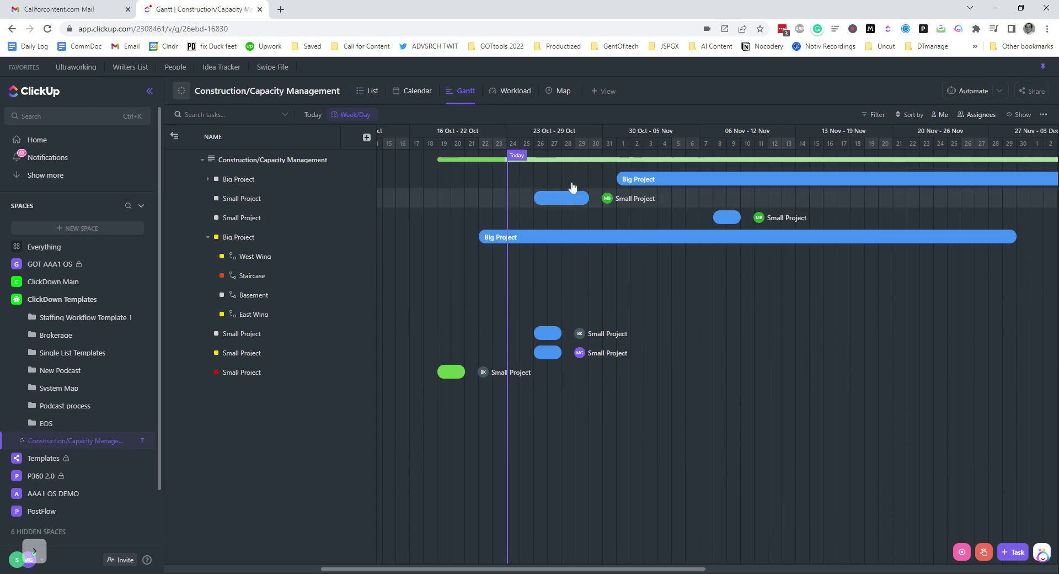
pyautogui.click(511, 95)
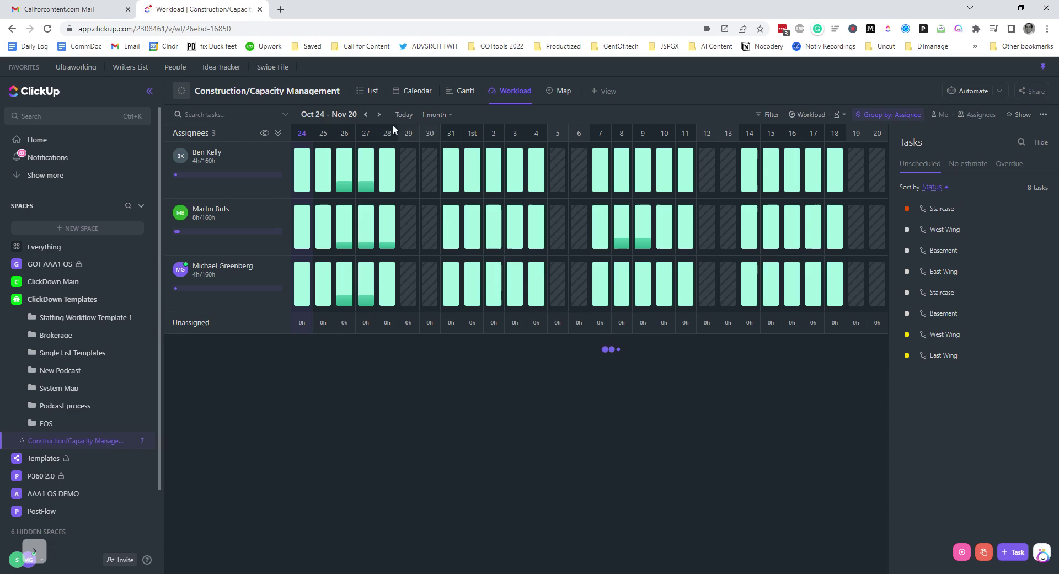
pyautogui.click(434, 116)
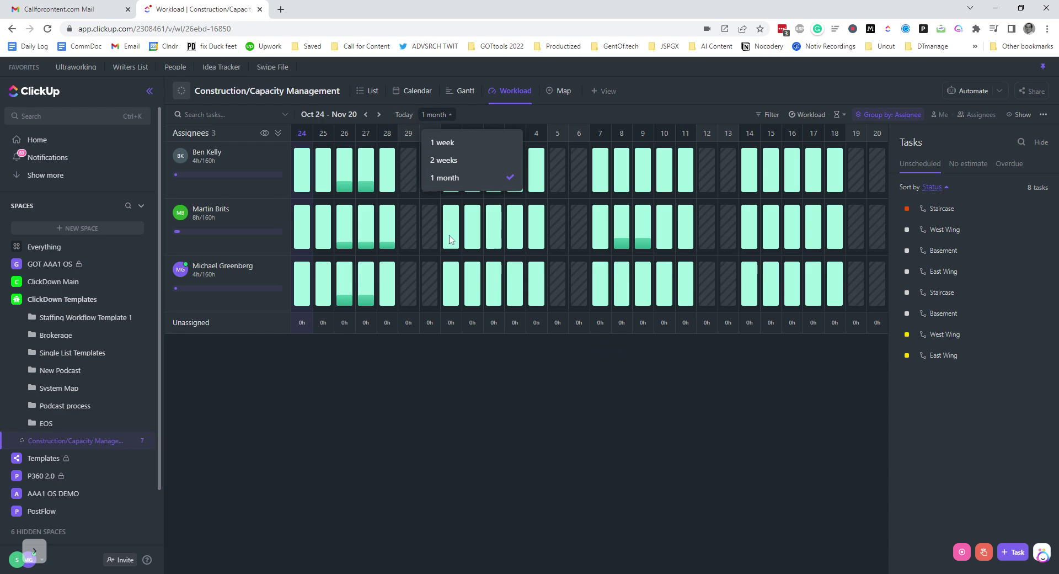
pyautogui.click(380, 396)
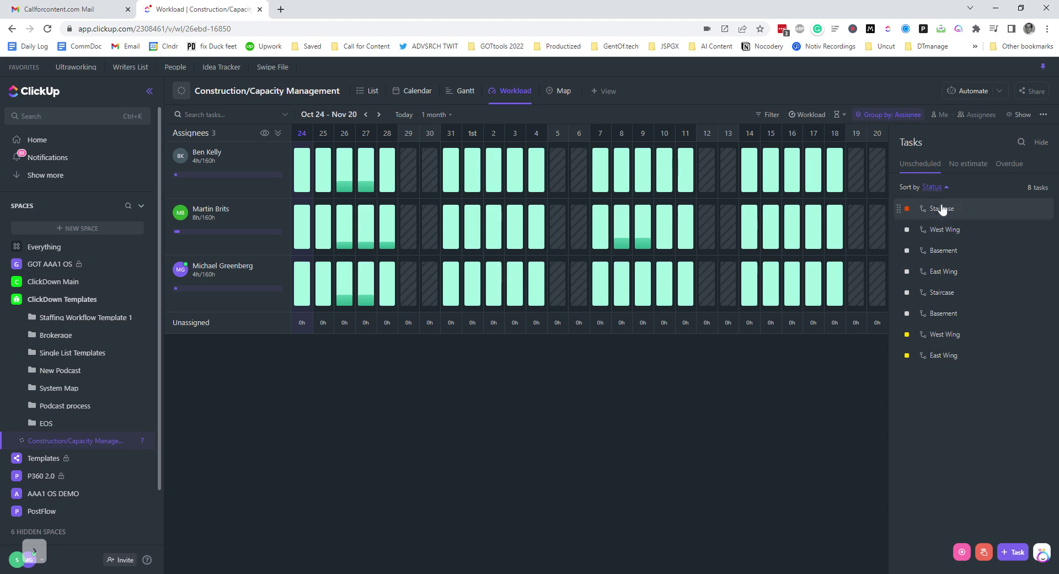
pyautogui.click(970, 163)
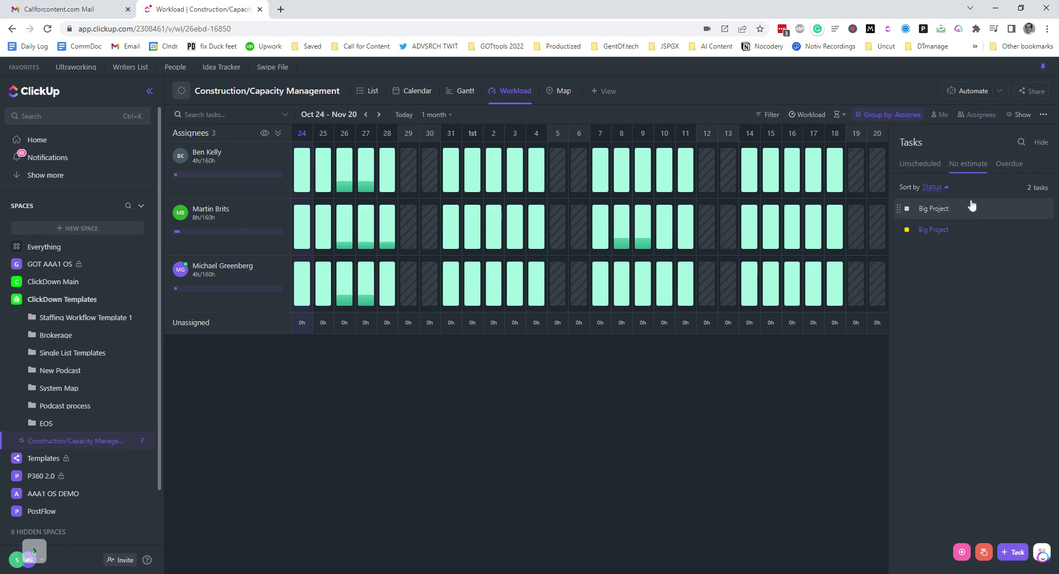
pyautogui.click(955, 208)
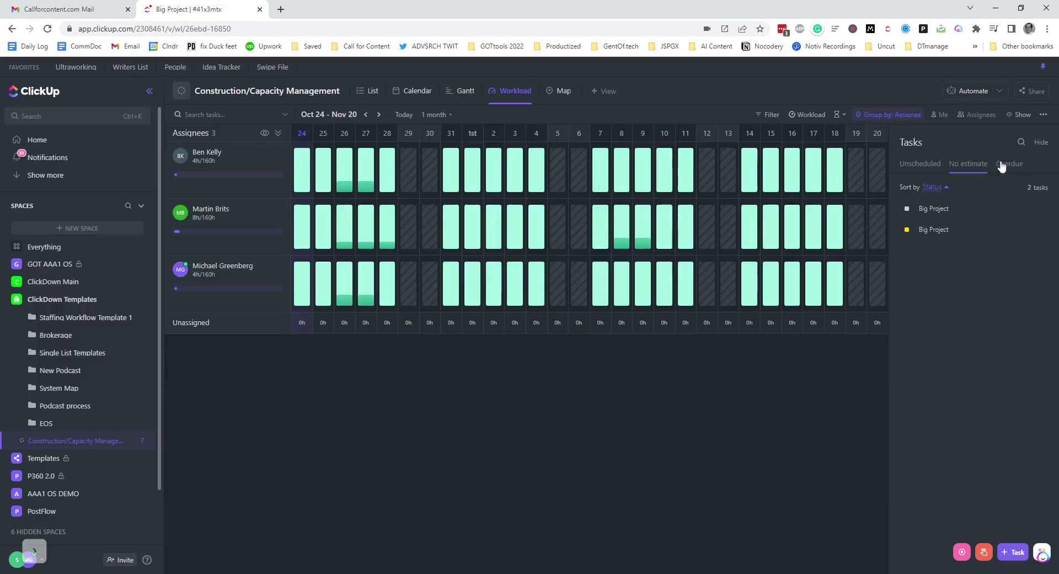
pyautogui.click(1009, 165)
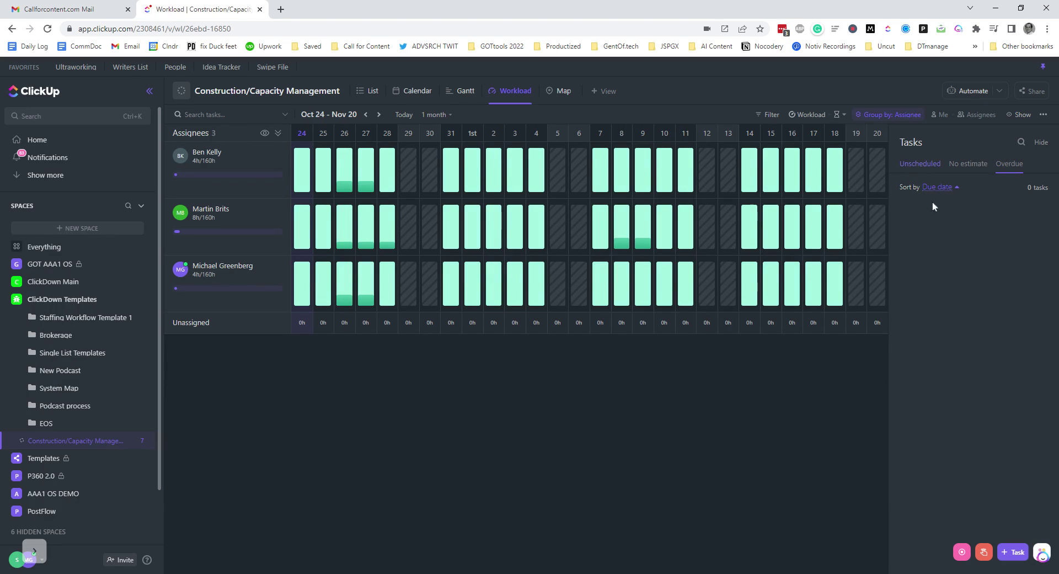
pyautogui.click(926, 166)
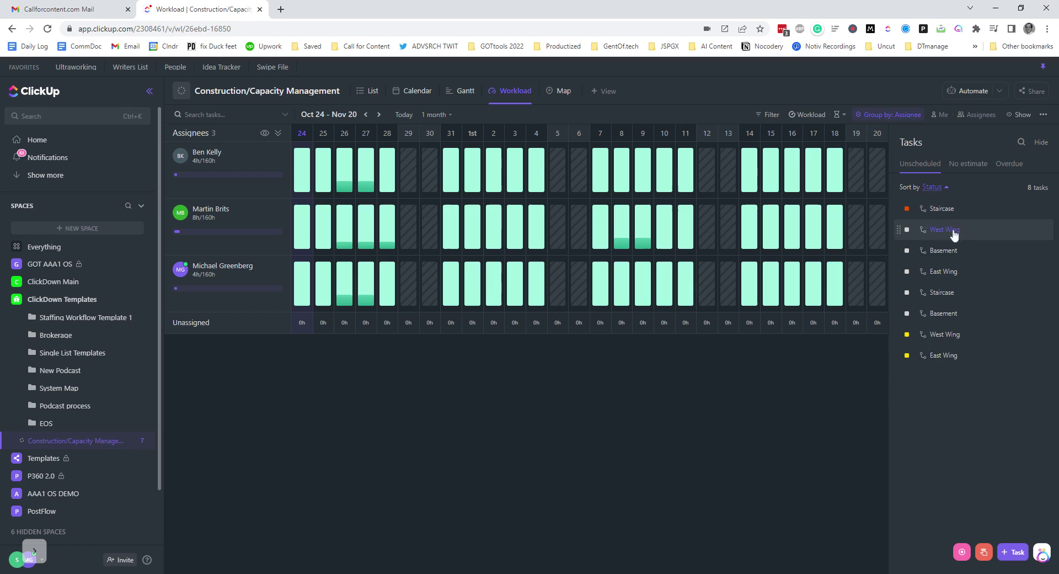
pyautogui.moveTo(365, 308)
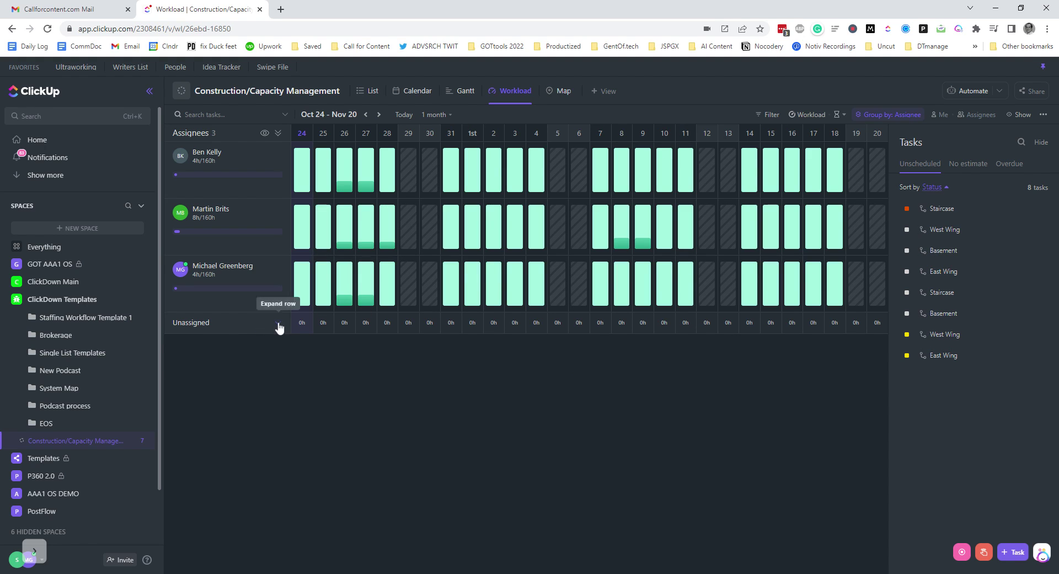
# Step: Expand the Unassigned row to check its Big Project bars, save the view, then collapse it
pyautogui.click(272, 323)
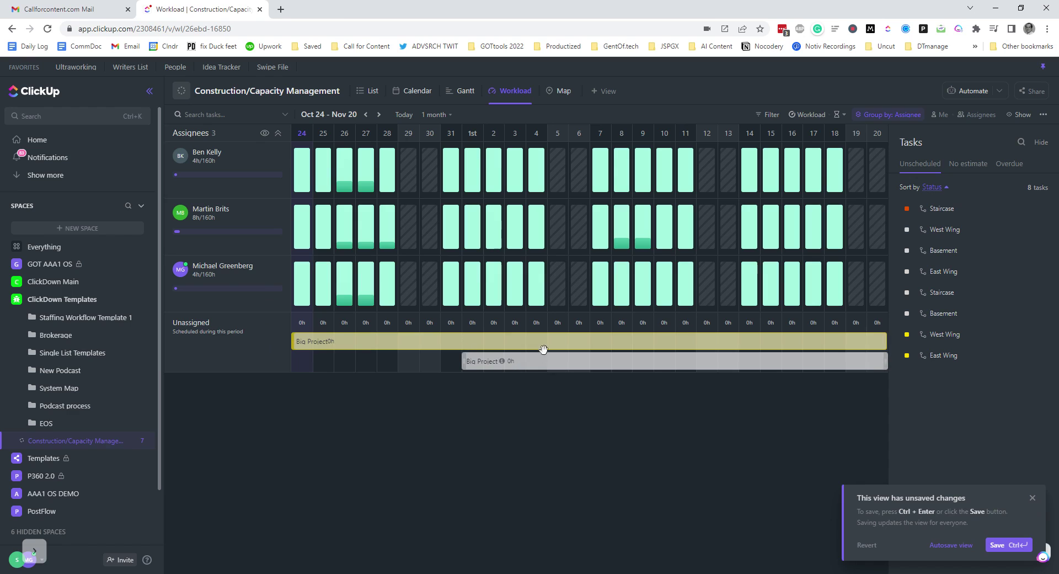
pyautogui.click(998, 545)
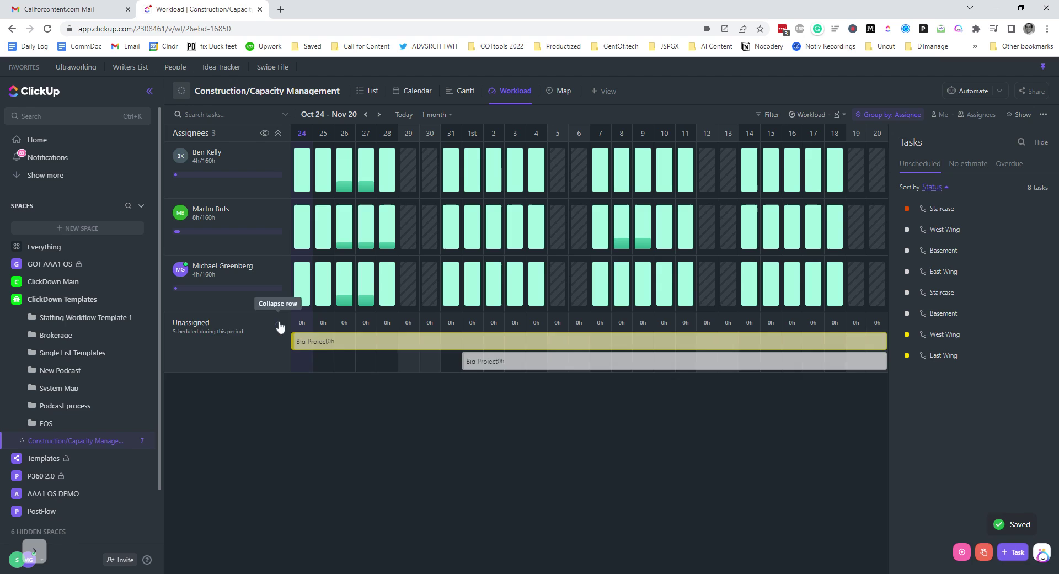
pyautogui.click(279, 324)
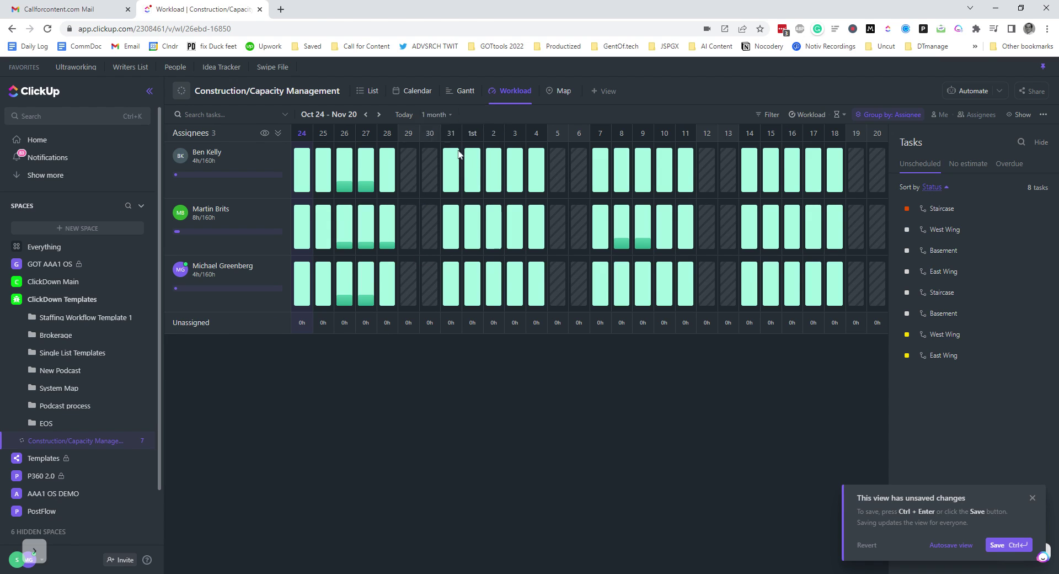
# Step: Review each day's scheduled hours, then return to the List view
pyautogui.moveTo(428, 169)
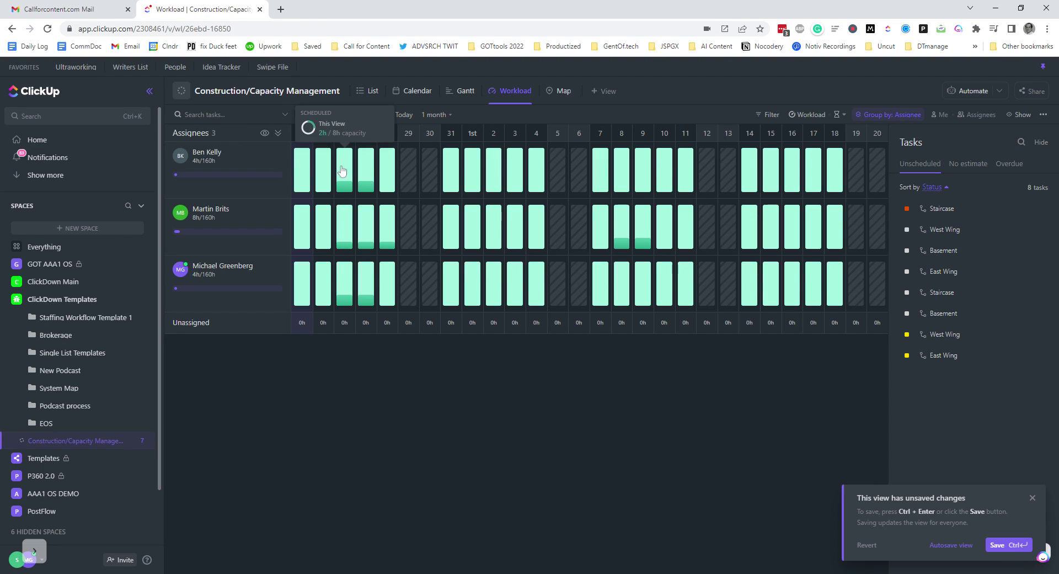
pyautogui.moveTo(366, 172)
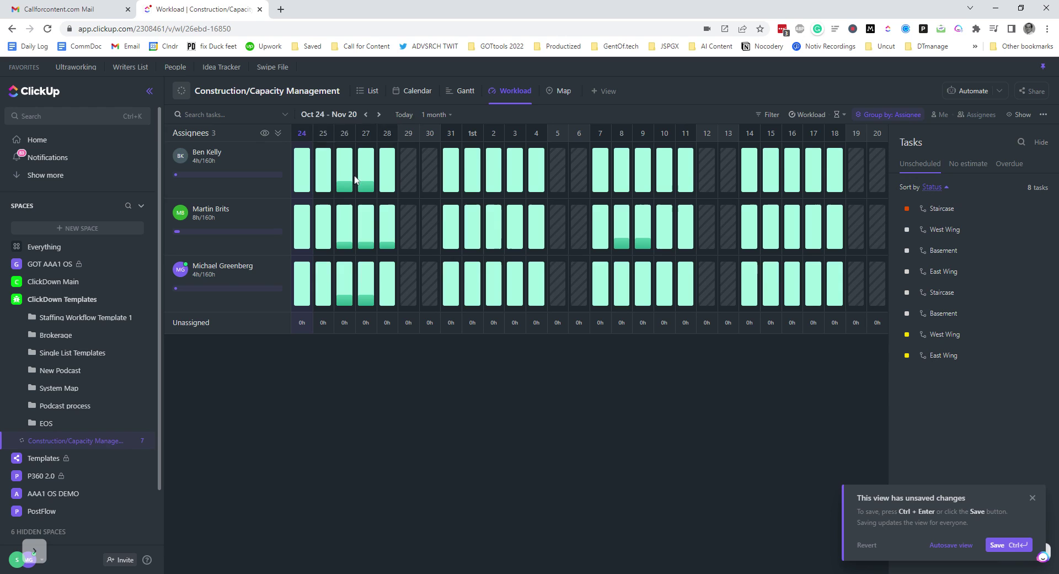
pyautogui.moveTo(372, 237)
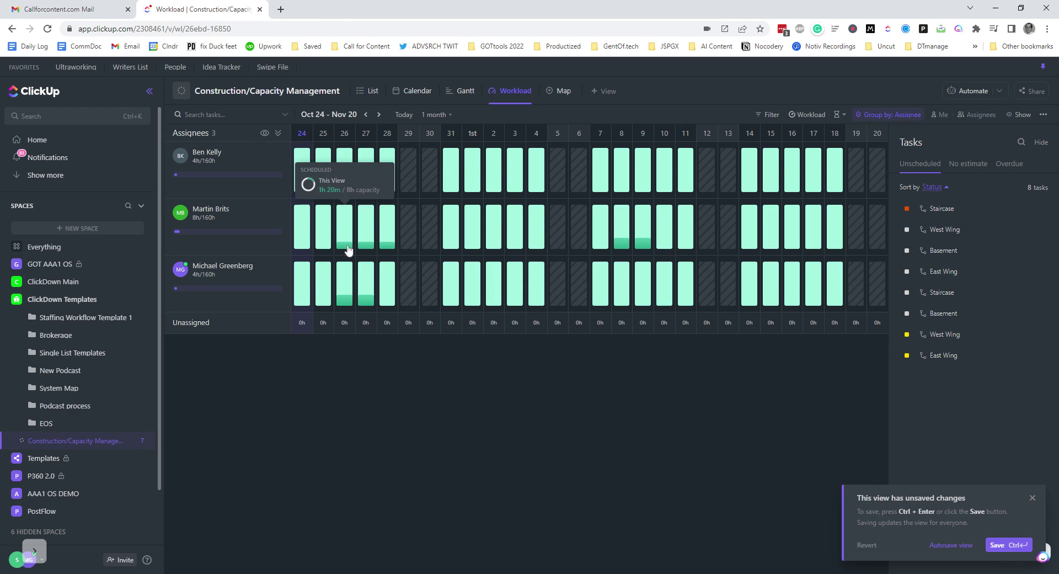
pyautogui.click(369, 92)
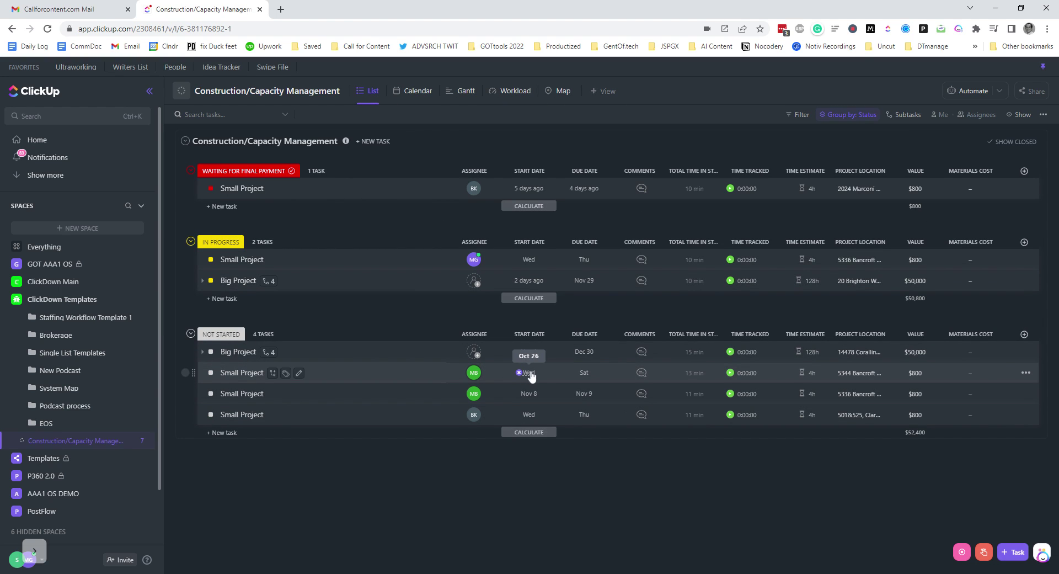
# Step: Make the two Small Project tasks single-day, due Wed and Nov 8
pyautogui.click(529, 374)
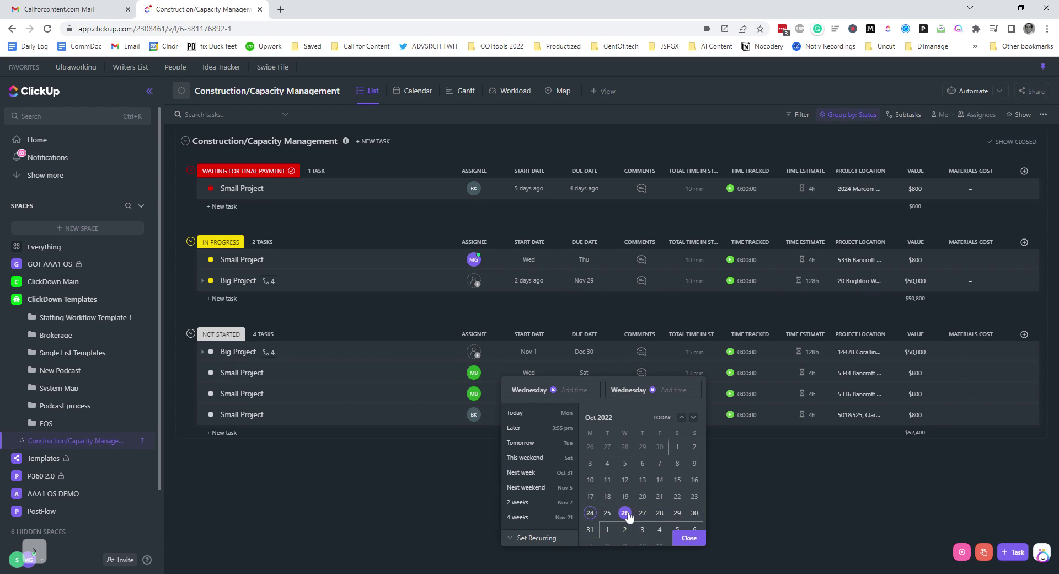
pyautogui.click(689, 538)
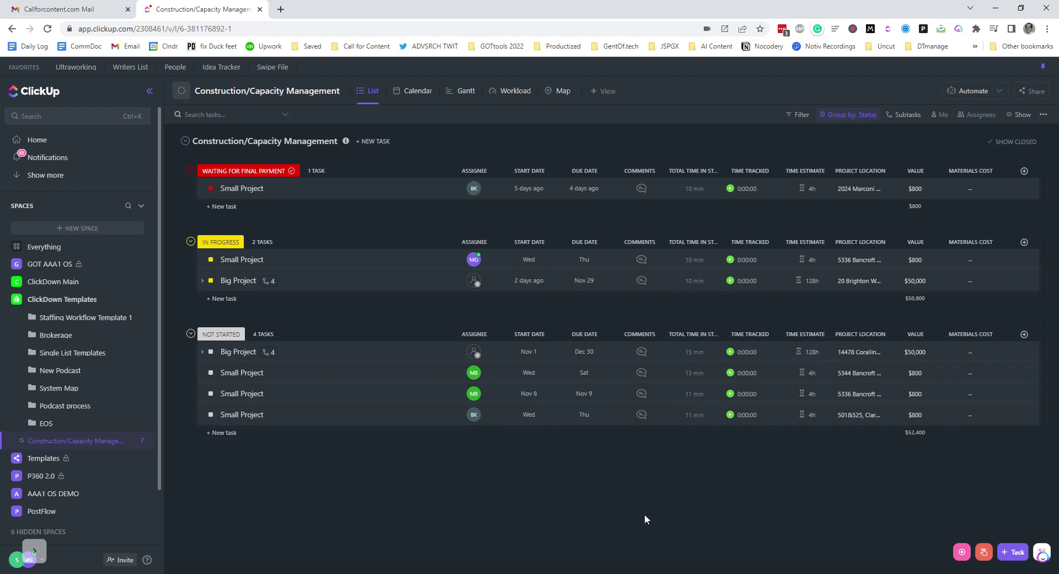
pyautogui.click(530, 396)
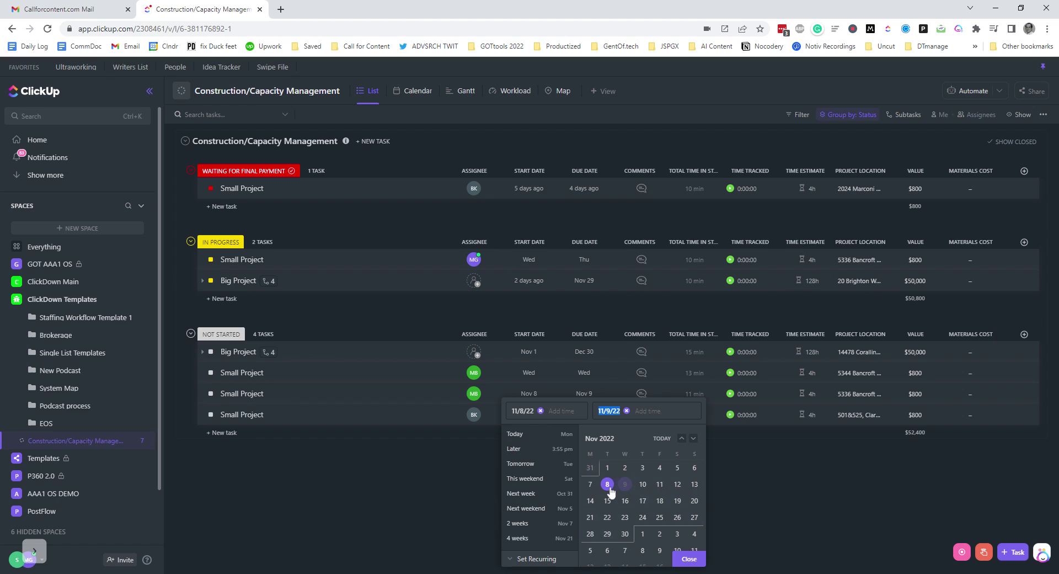
pyautogui.click(689, 558)
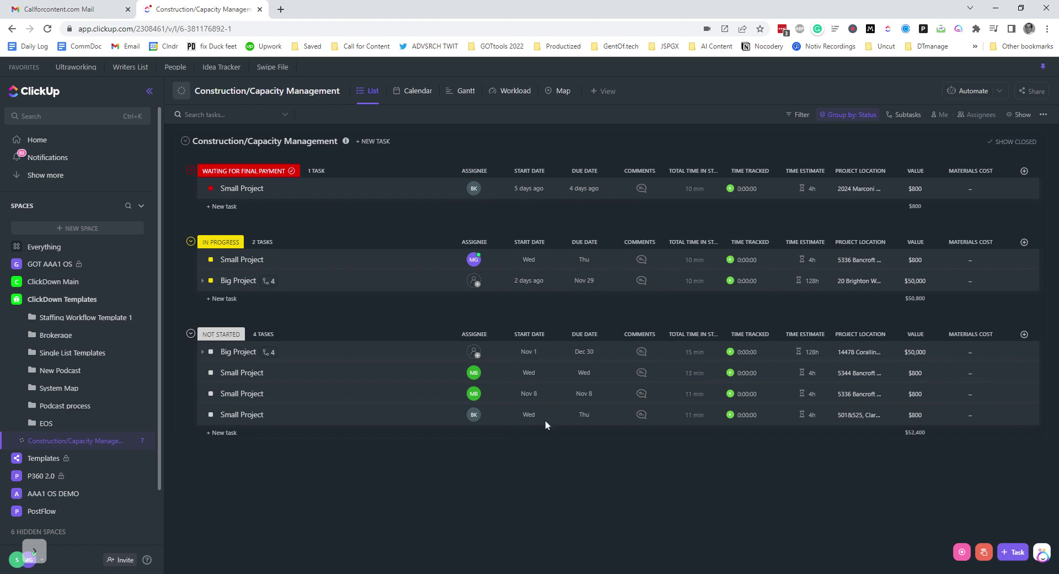
# Step: Set their time estimates to 6h and 8h, then open the Workload view
pyautogui.click(812, 374)
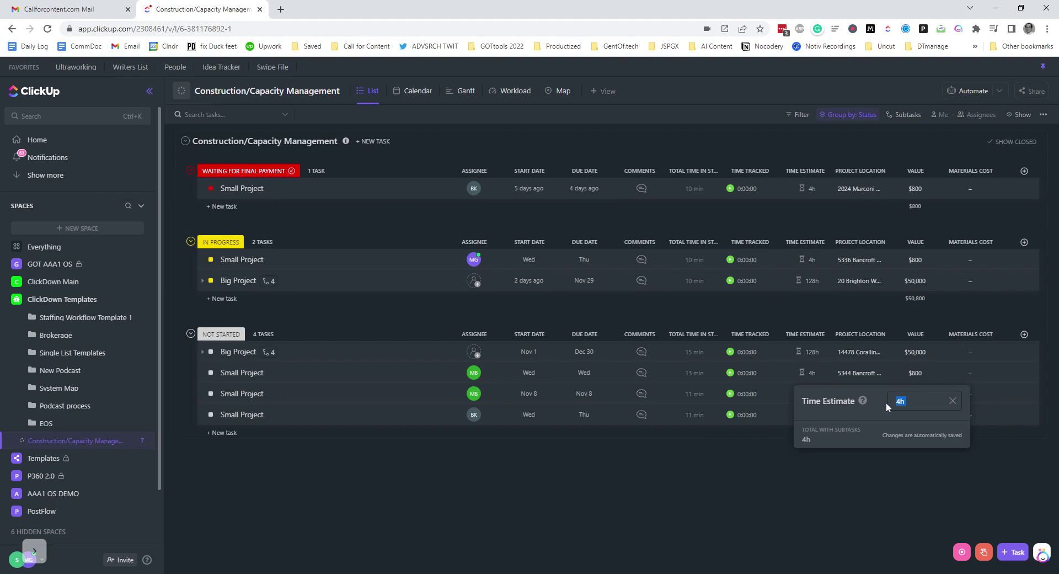
pyautogui.write('6')
pyautogui.press('Return')
pyautogui.click(810, 395)
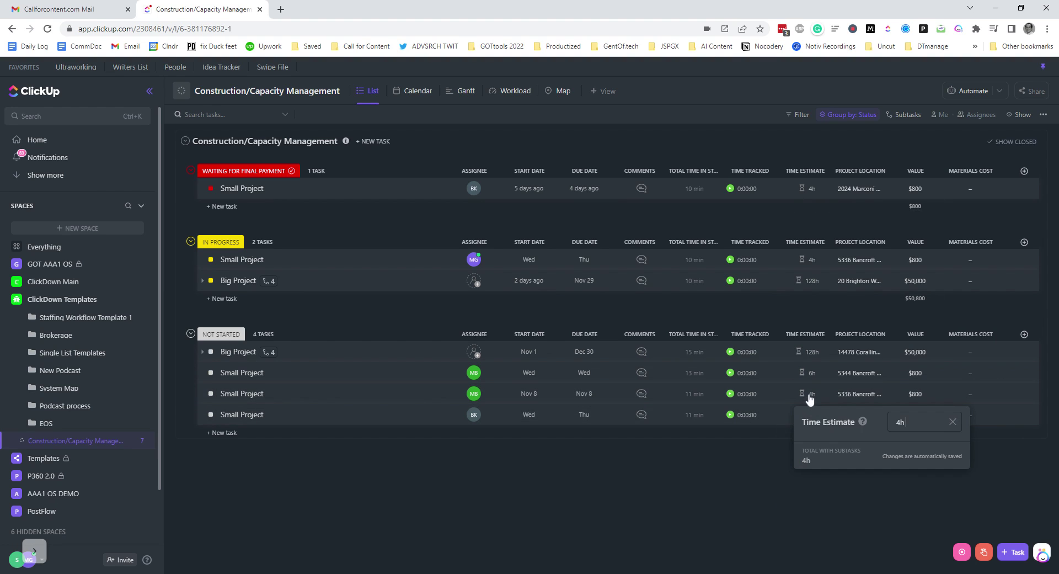
pyautogui.press('BackSpace')
pyautogui.press('BackSpace')
pyautogui.write('8')
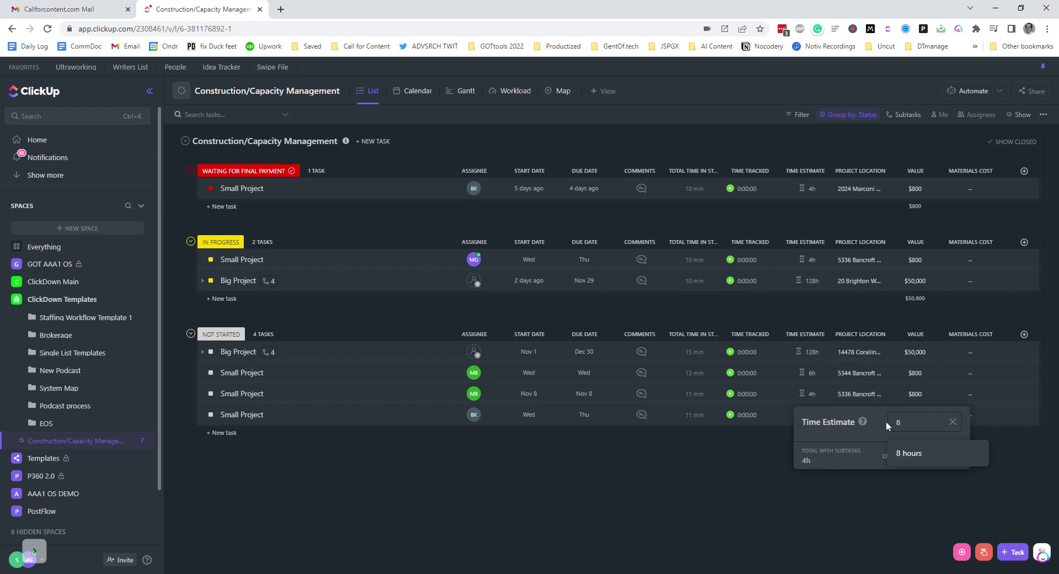
pyautogui.press('Return')
pyautogui.click(513, 90)
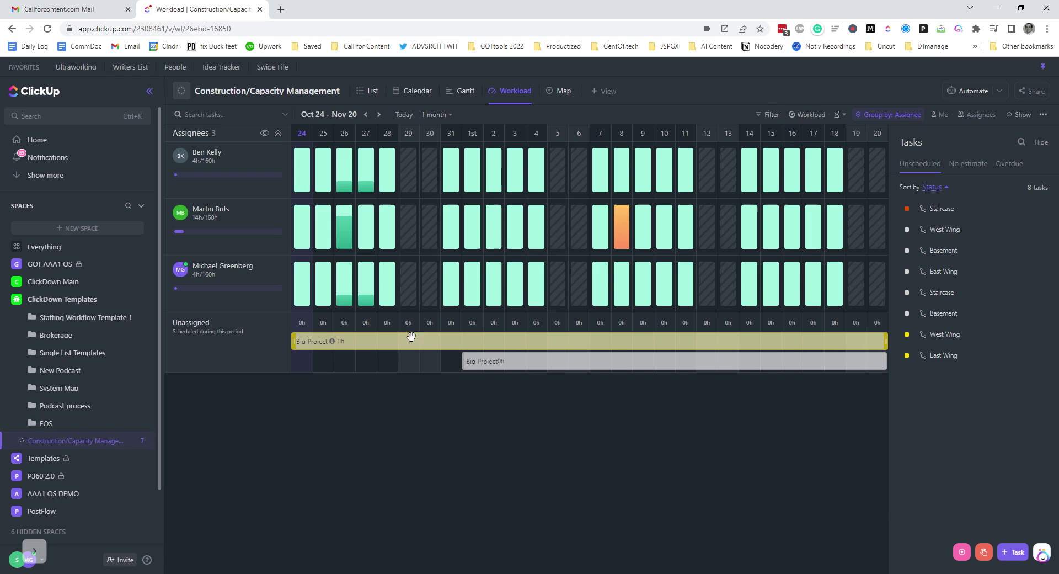
# Step: Switch the second assignee to daily capacity (14h/0h) and save the Workload view
pyautogui.click(278, 323)
pyautogui.moveTo(621, 234)
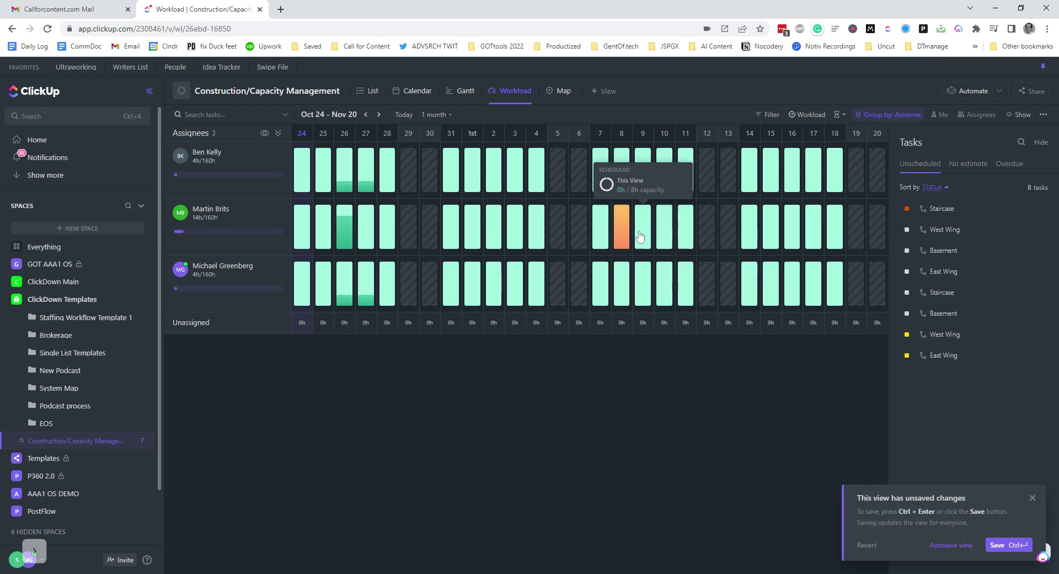
pyautogui.moveTo(344, 237)
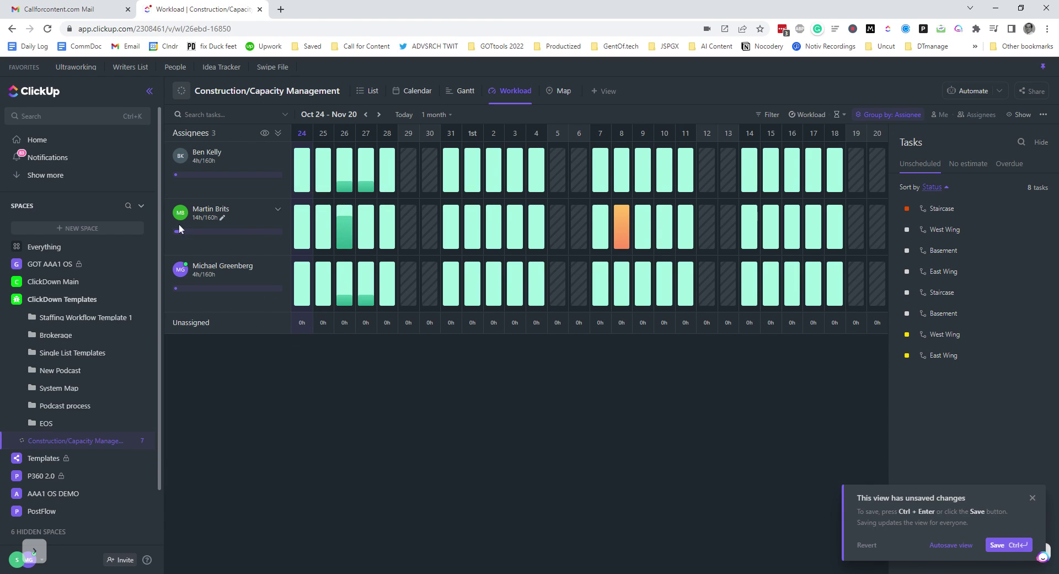
pyautogui.click(222, 218)
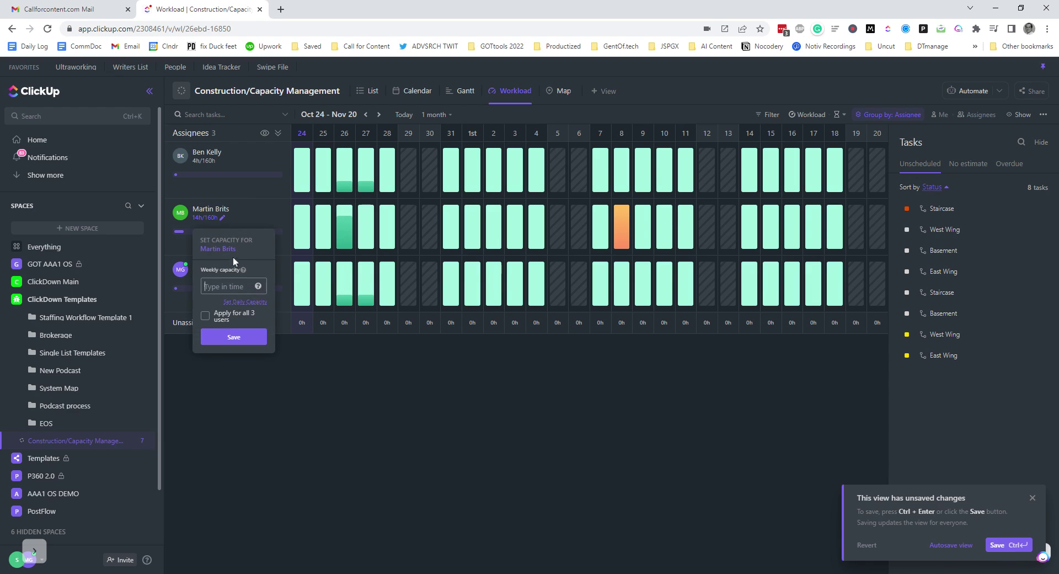
pyautogui.click(243, 302)
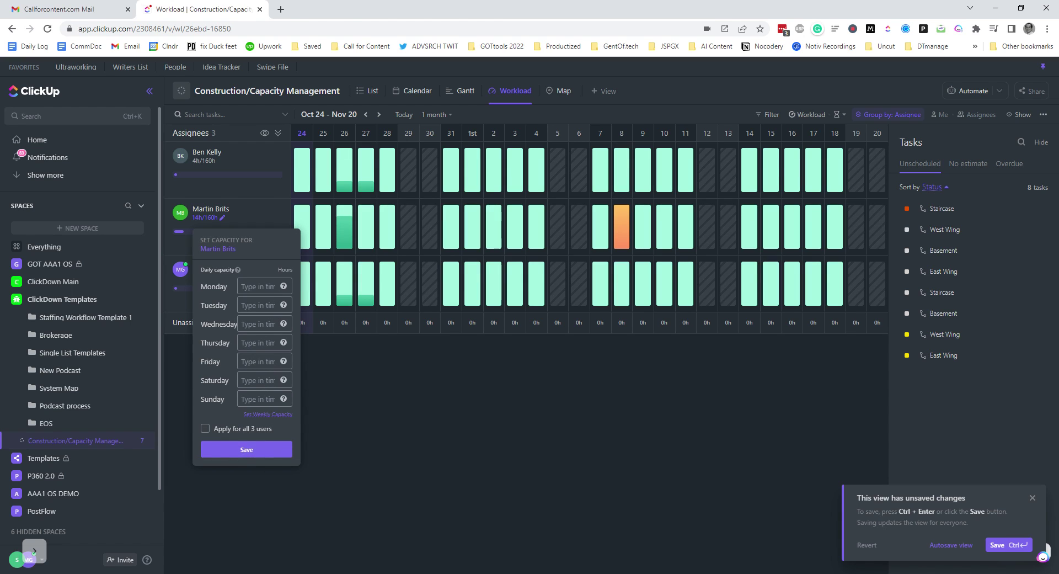
pyautogui.click(245, 450)
pyautogui.click(1015, 545)
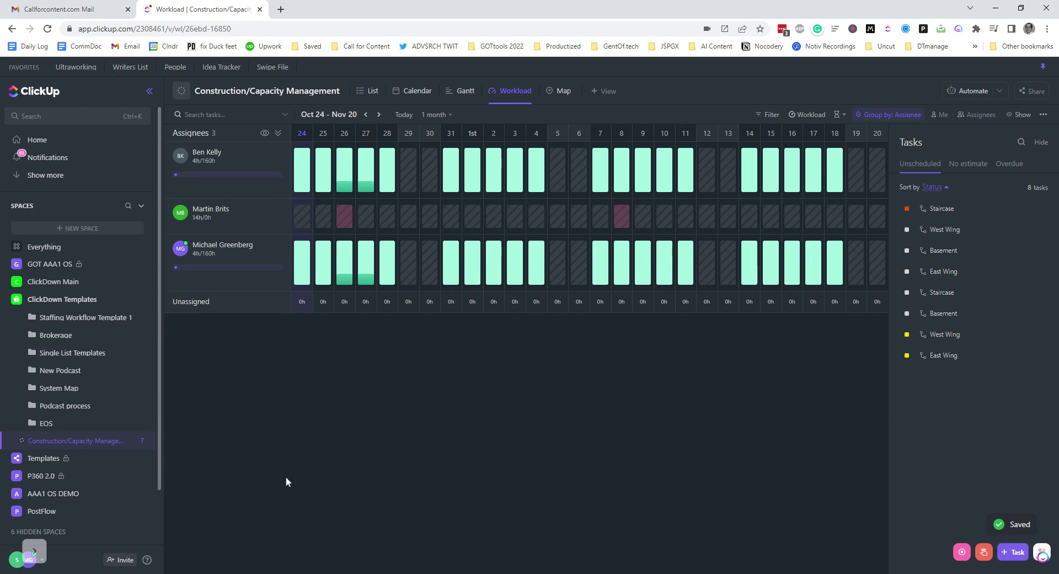
pyautogui.click(35, 551)
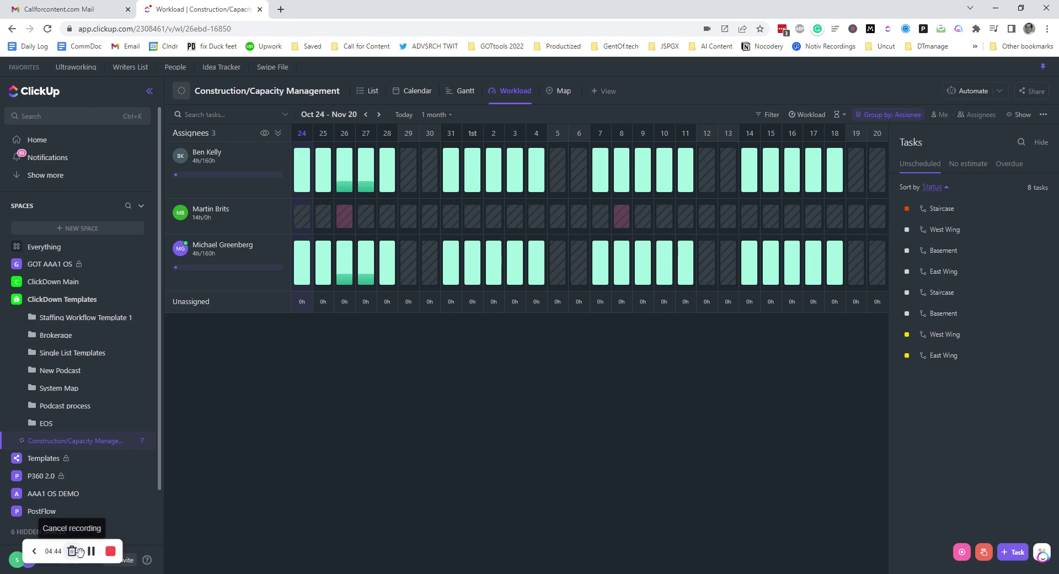